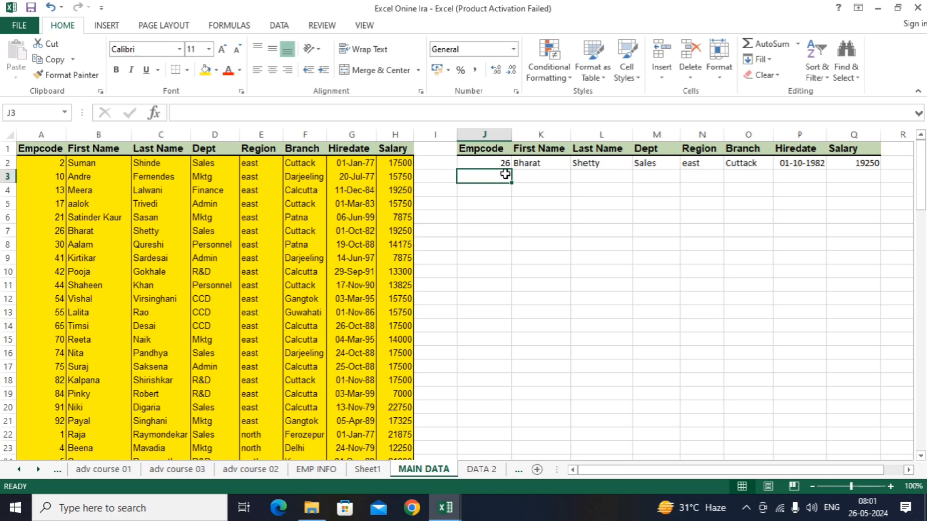
Step: Test the employee lookup row by entering Empcode 13 and then 42 in cell J2
{"action": "left_click", "coordinate": [492, 163]}
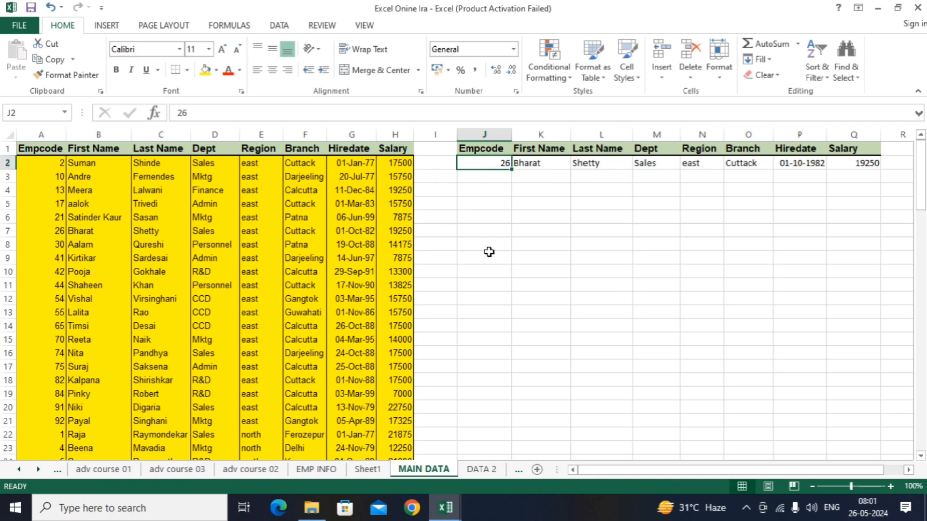
{"action": "type", "text": "13"}
{"action": "key", "text": "Return"}
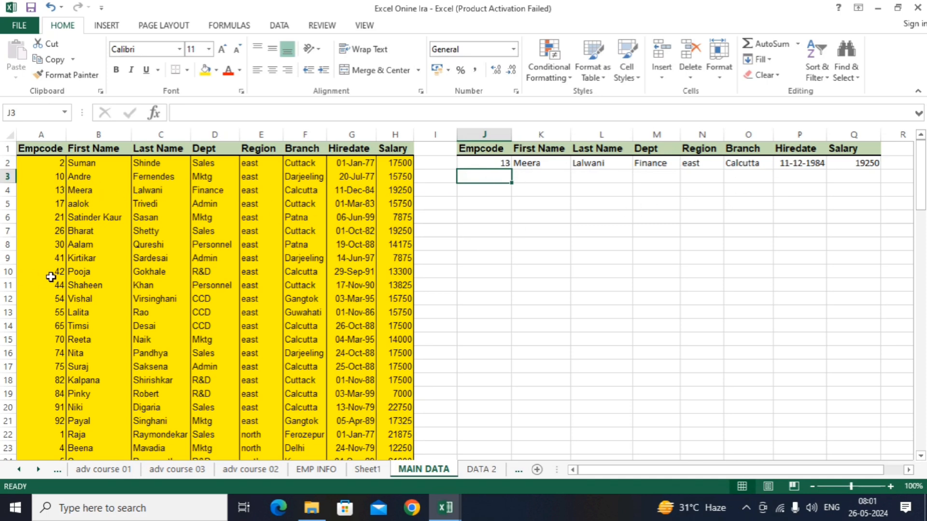
{"action": "left_click", "coordinate": [484, 163]}
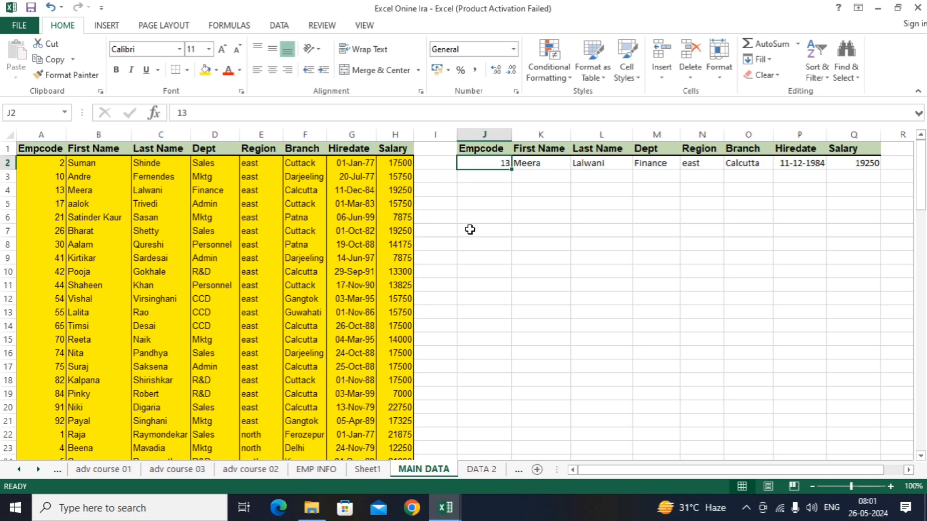
{"action": "type", "text": "42"}
{"action": "key", "text": "Return"}
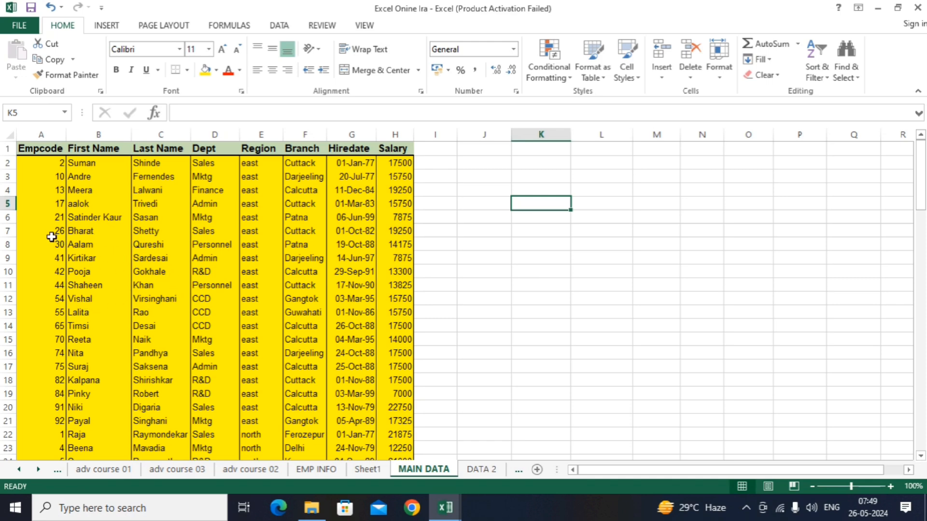
Step: Examine the employee records in the MAIN DATA sheet across the Empcode to Salary columns
{"action": "scroll", "coordinate": [57, 228], "scroll_direction": "down", "scroll_amount": 6}
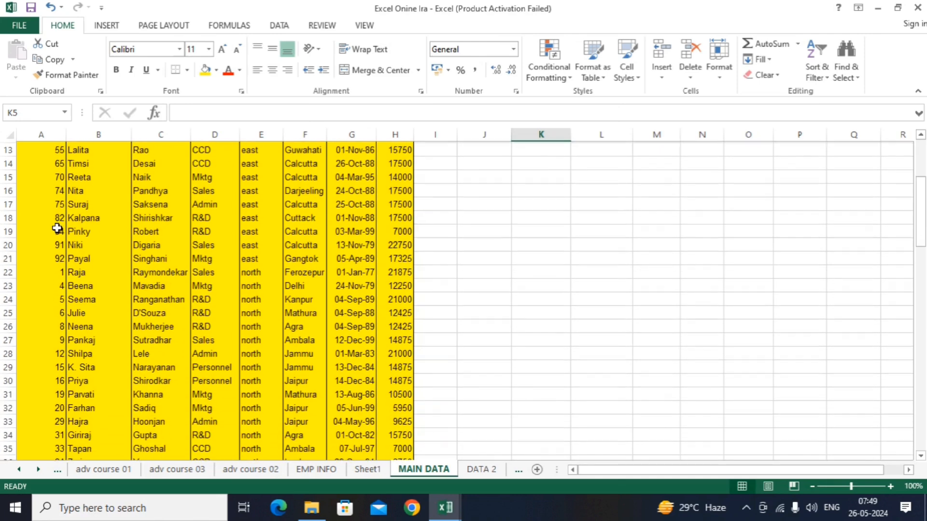
{"action": "scroll", "coordinate": [57, 228], "scroll_direction": "down", "scroll_amount": 3}
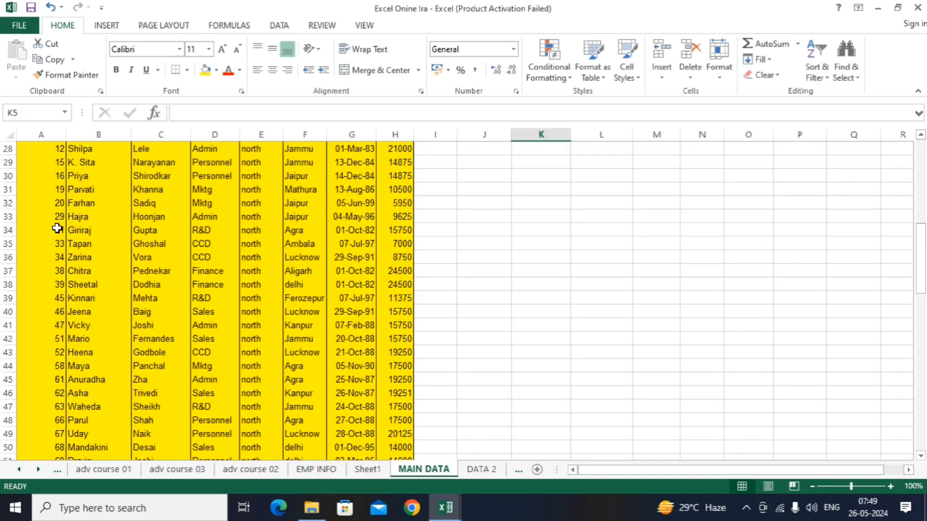
{"action": "scroll", "coordinate": [57, 228], "scroll_direction": "down", "scroll_amount": 2}
{"action": "scroll", "coordinate": [57, 228], "scroll_direction": "up", "scroll_amount": 10}
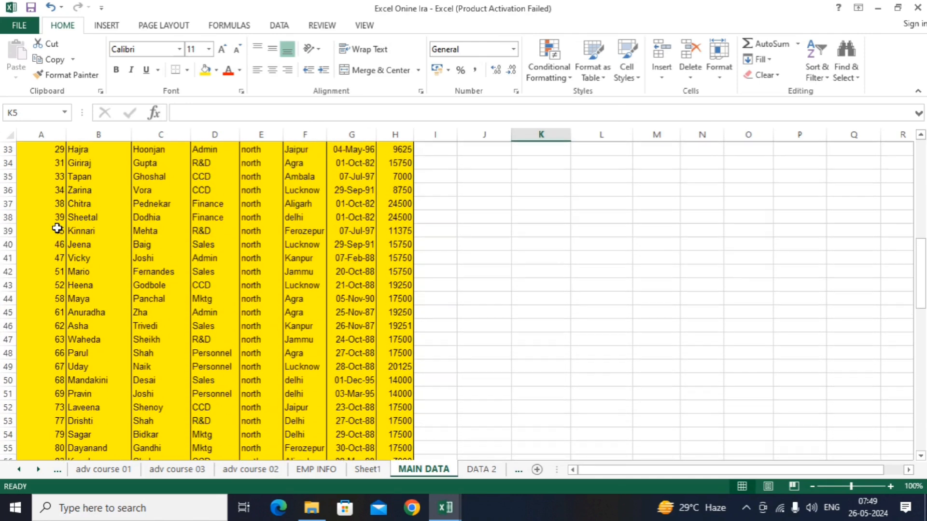
{"action": "scroll", "coordinate": [57, 229], "scroll_direction": "up", "scroll_amount": 1}
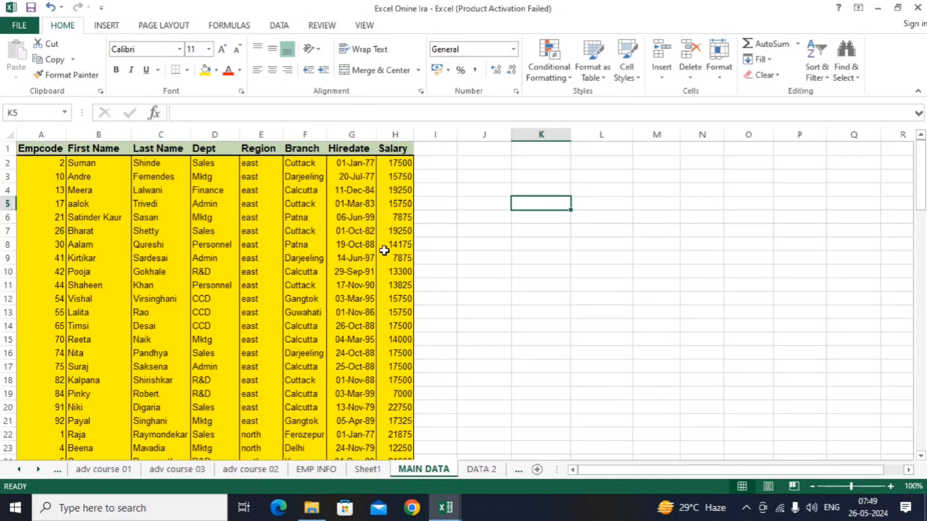
{"action": "scroll", "coordinate": [207, 256], "scroll_direction": "down", "scroll_amount": 7}
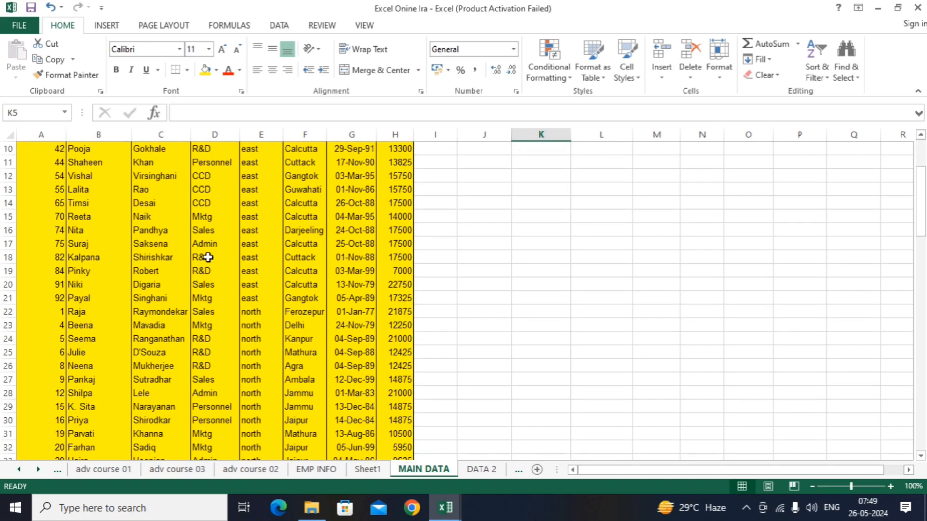
{"action": "scroll", "coordinate": [208, 257], "scroll_direction": "down", "scroll_amount": 2}
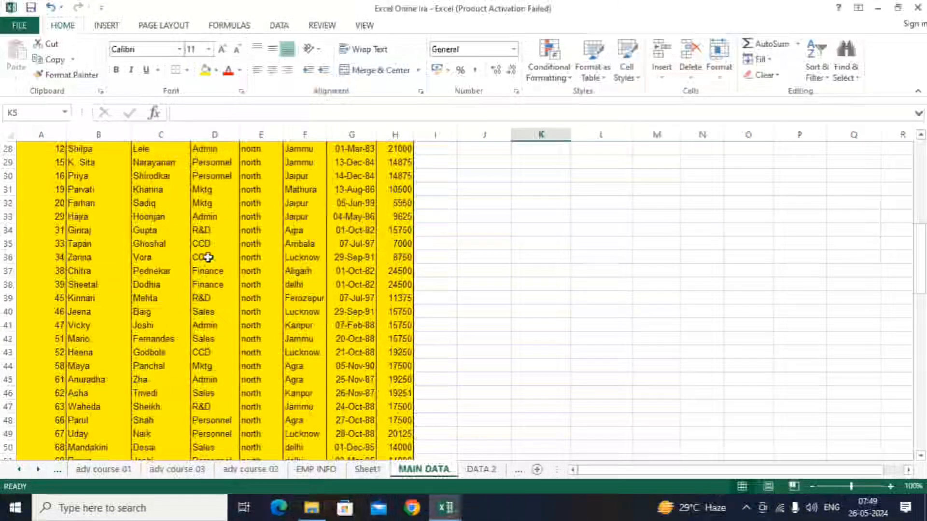
{"action": "scroll", "coordinate": [207, 257], "scroll_direction": "up", "scroll_amount": 9}
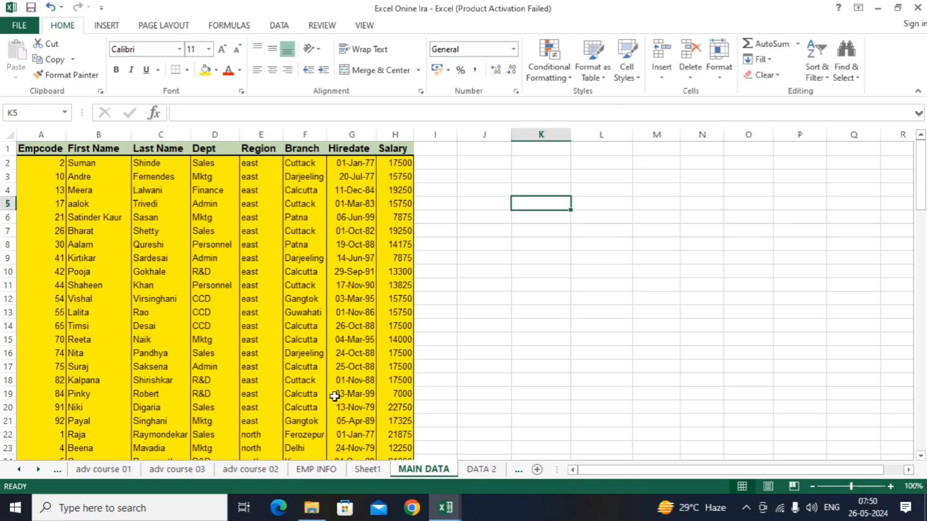
Step: Copy the header row A1:H1 and paste it starting at cell J1
{"action": "left_click", "coordinate": [37, 149]}
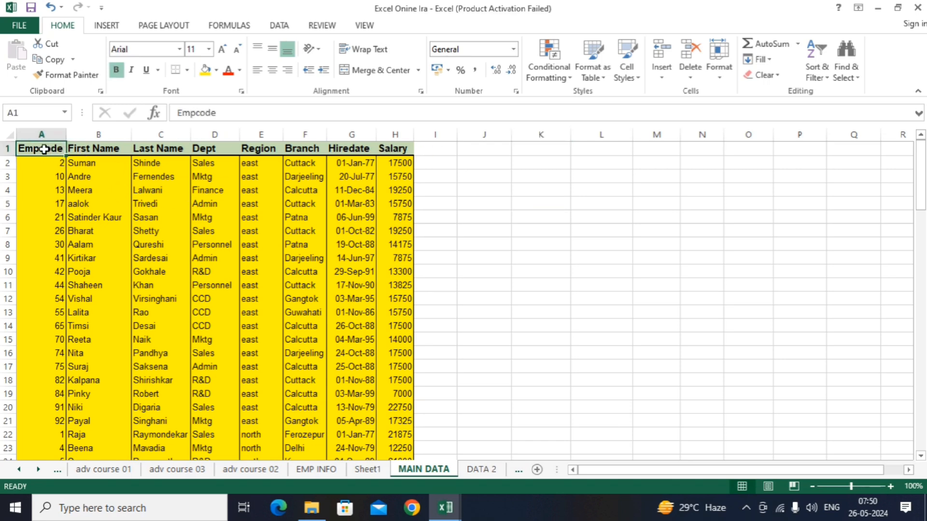
{"action": "left_click_drag", "start_coordinate": [43, 150], "coordinate": [386, 146]}
{"action": "left_click", "coordinate": [51, 59]}
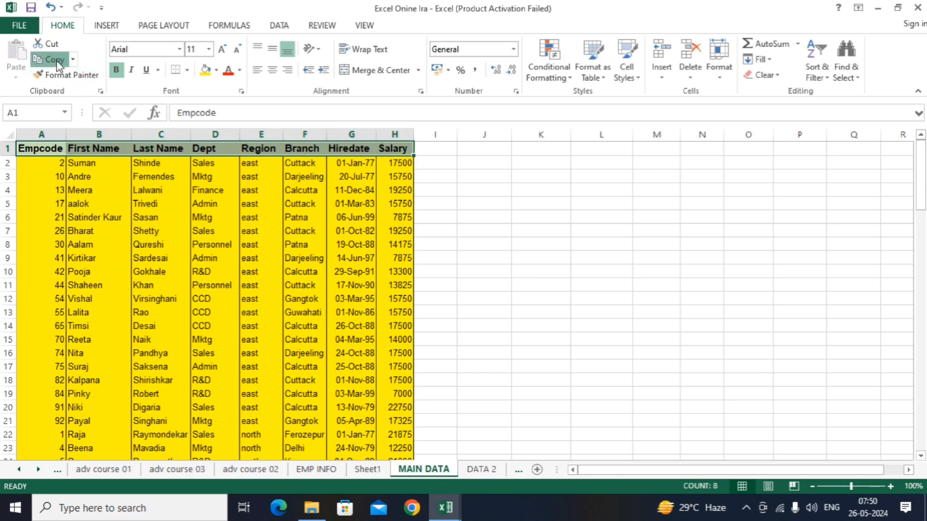
{"action": "left_click", "coordinate": [484, 149]}
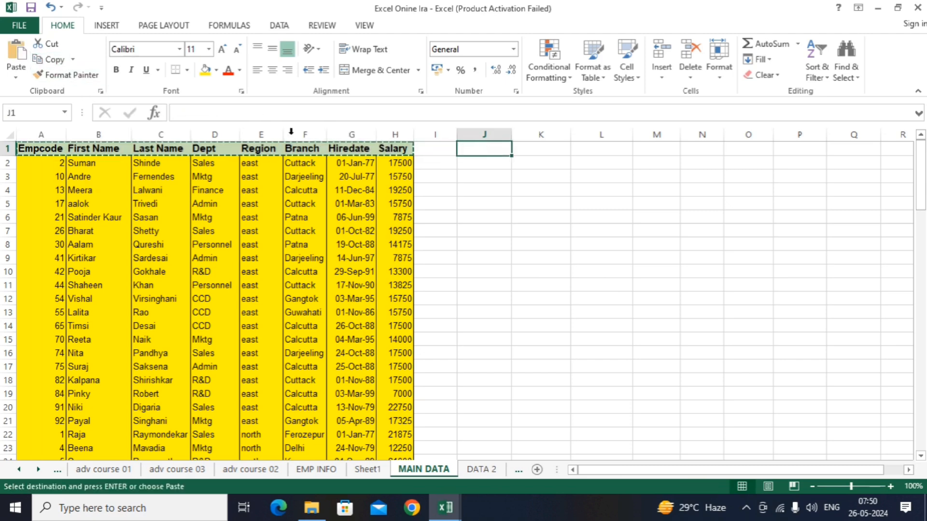
{"action": "left_click", "coordinate": [16, 53]}
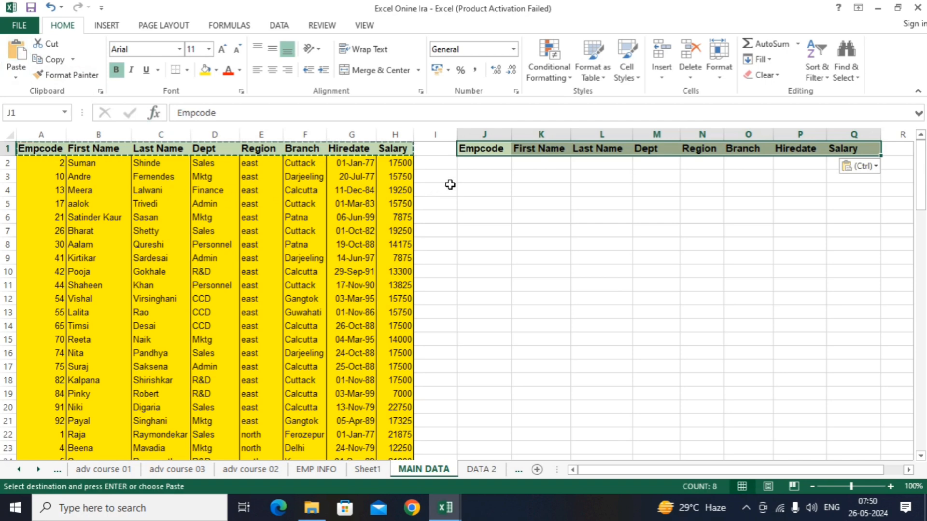
Step: Enter 2 as the lookup Empcode in cell J2
{"action": "left_click", "coordinate": [481, 167]}
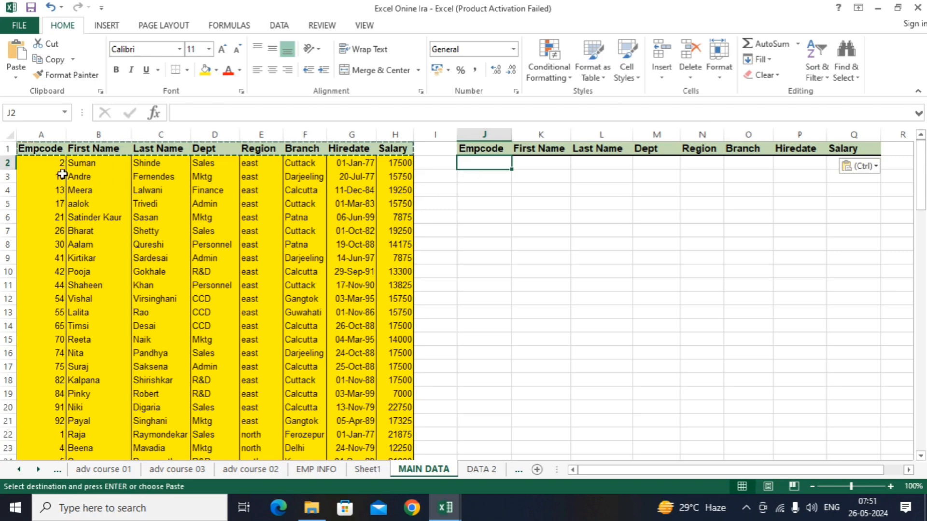
{"action": "type", "text": "2"}
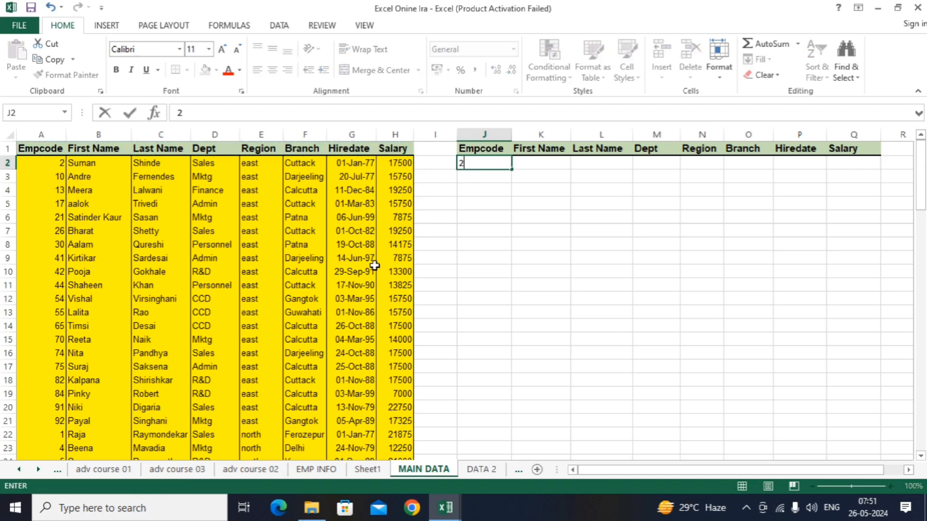
{"action": "key", "text": "Tab"}
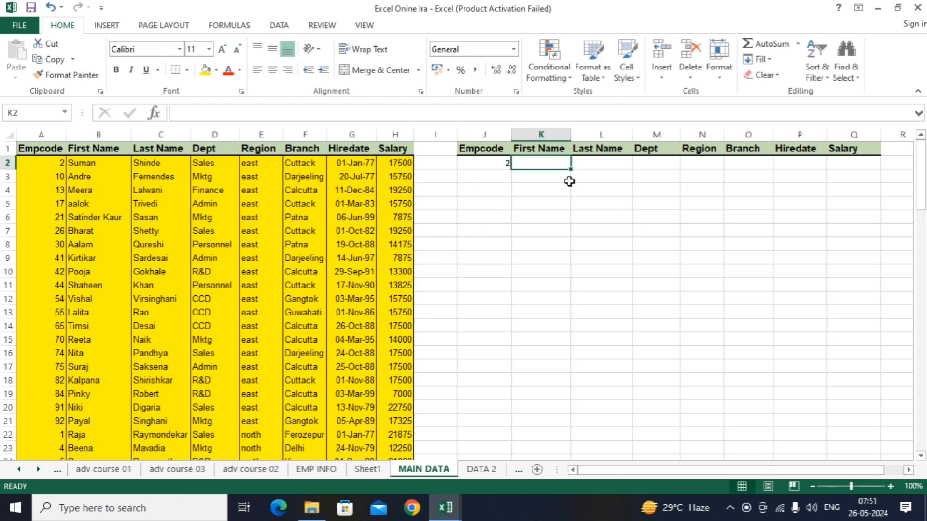
{"action": "type", "text": "=vlo"}
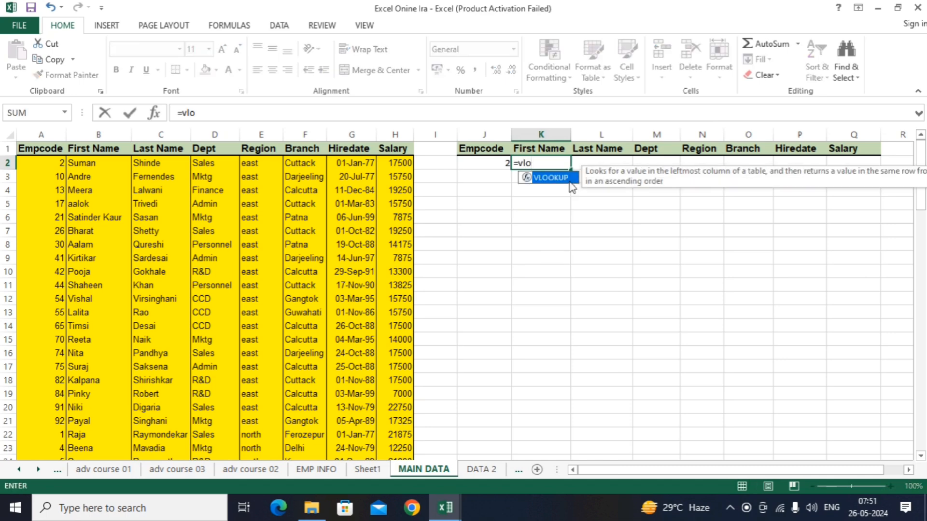
{"action": "key", "text": "Tab"}
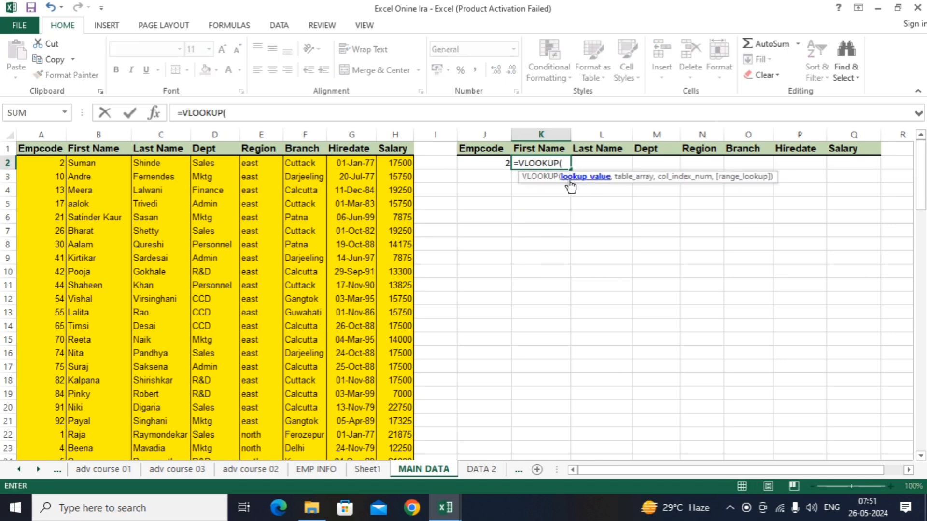
{"action": "left_click", "coordinate": [488, 163]}
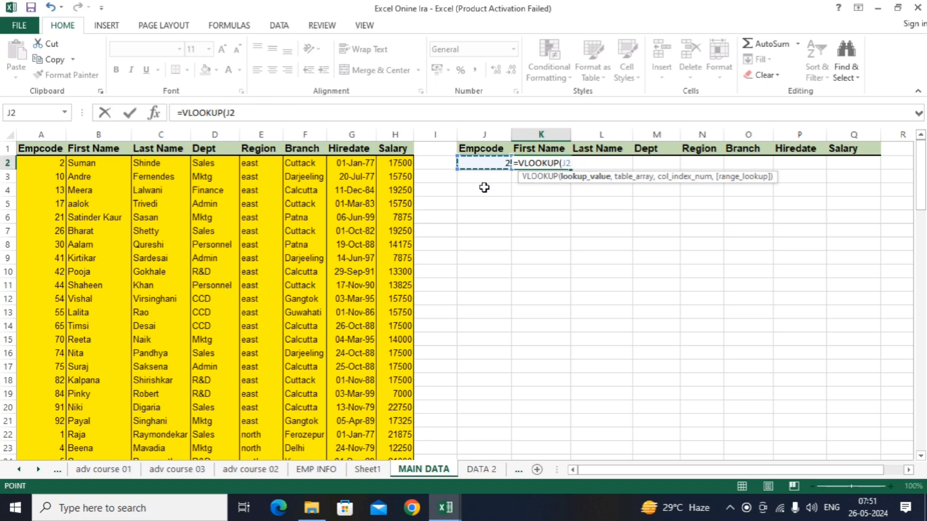
{"action": "type", "text": ","}
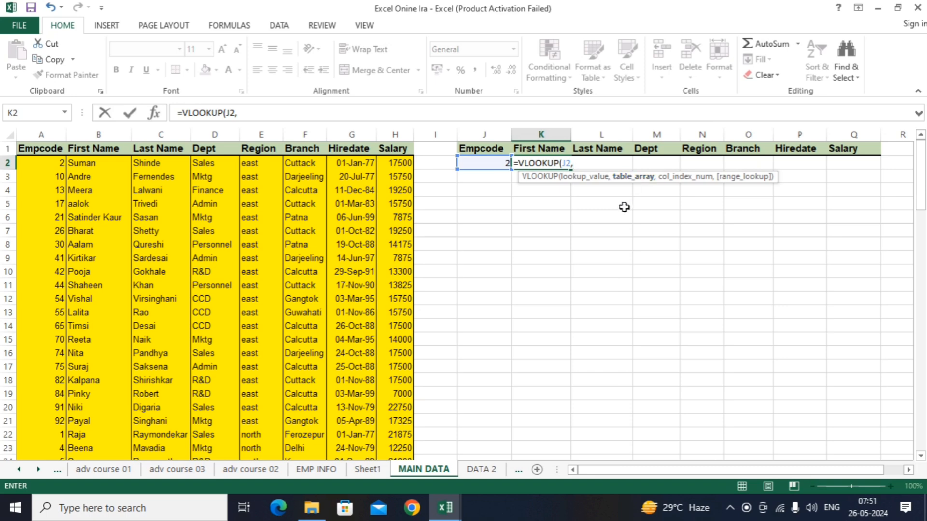
{"action": "left_click_drag", "start_coordinate": [39, 152], "coordinate": [390, 420]}
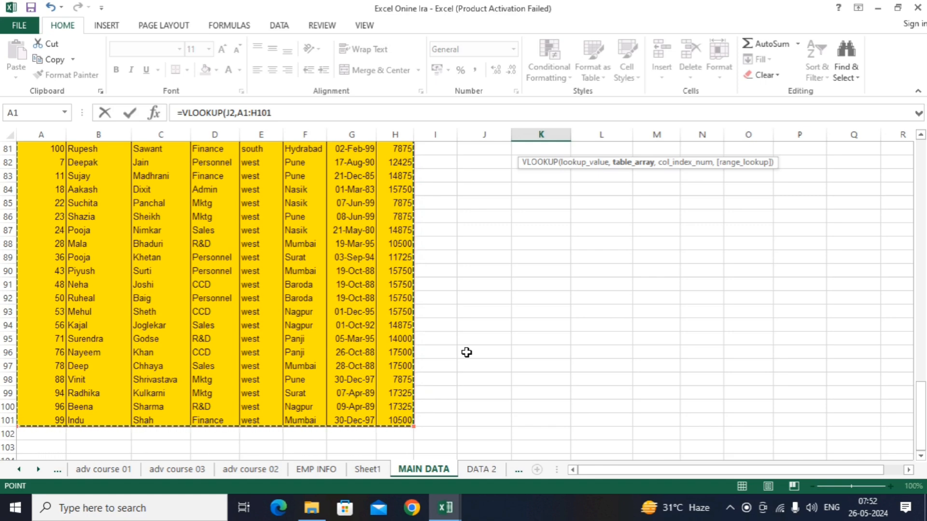
{"action": "key", "text": "ctrl+Home"}
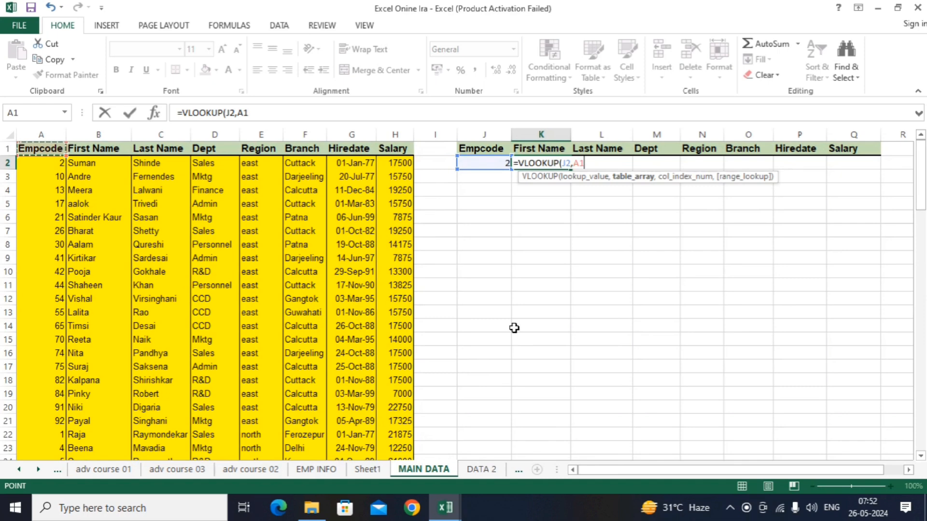
{"action": "key", "text": "Escape"}
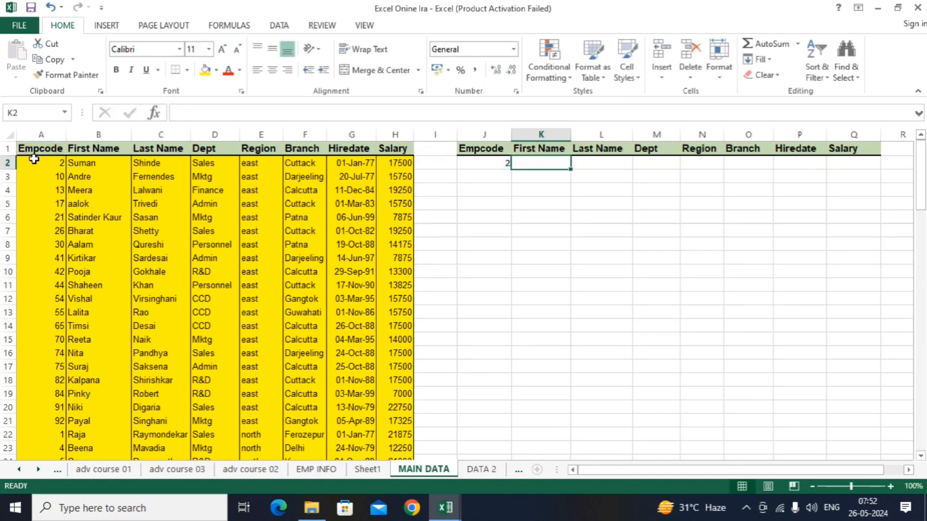
Step: Select the whole employee table A1:H101 and name the range "data"
{"action": "left_click_drag", "start_coordinate": [37, 153], "coordinate": [356, 244]}
{"action": "left_click", "coordinate": [251, 286]}
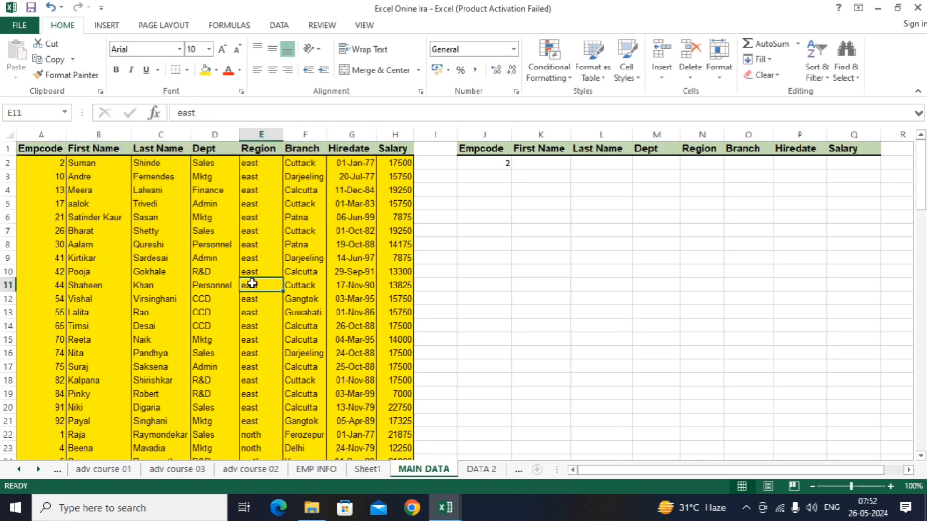
{"action": "left_click", "coordinate": [251, 272]}
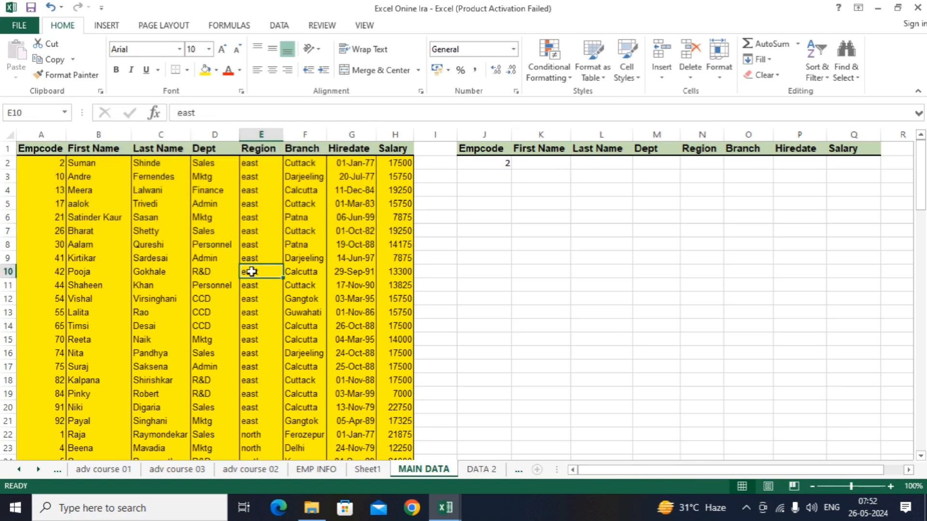
{"action": "key", "text": "ctrl+a"}
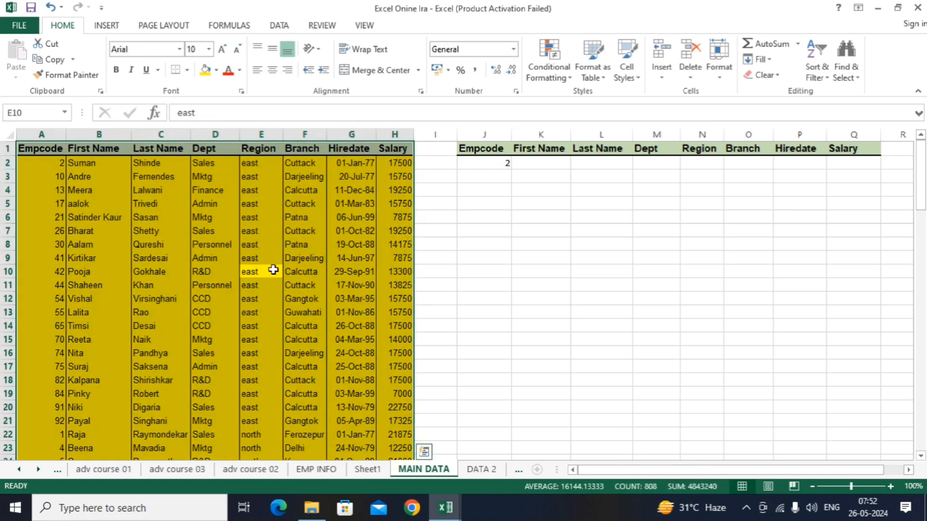
{"action": "scroll", "coordinate": [273, 269], "scroll_direction": "down", "scroll_amount": 5}
{"action": "scroll", "coordinate": [273, 269], "scroll_direction": "down", "scroll_amount": 20}
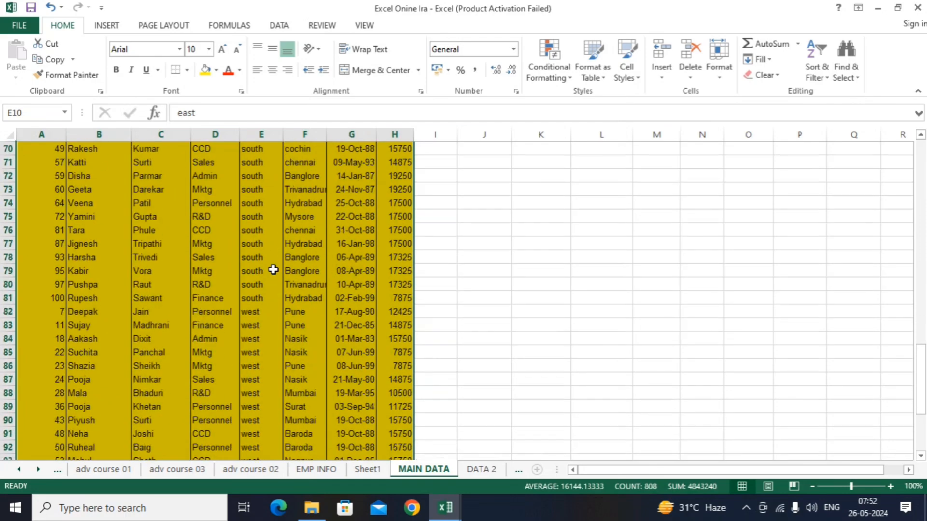
{"action": "scroll", "coordinate": [273, 269], "scroll_direction": "up", "scroll_amount": 17}
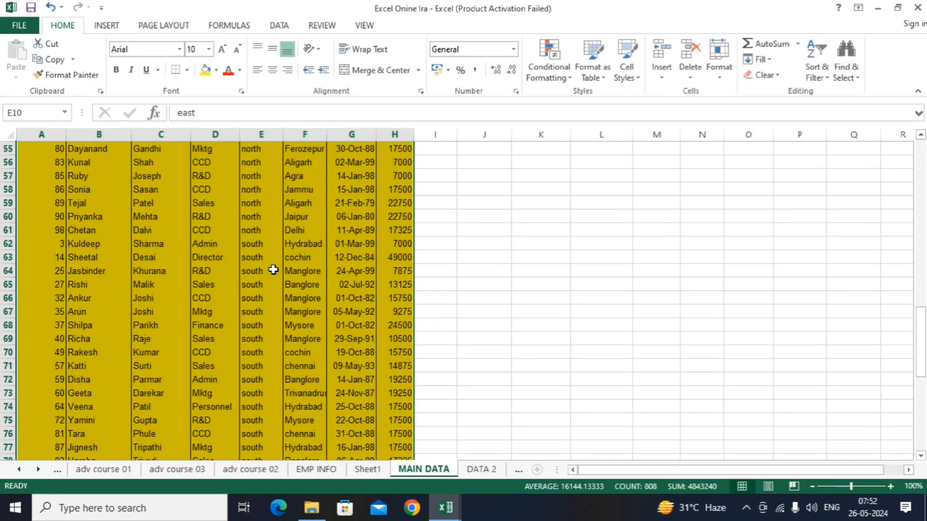
{"action": "scroll", "coordinate": [273, 269], "scroll_direction": "up", "scroll_amount": 10}
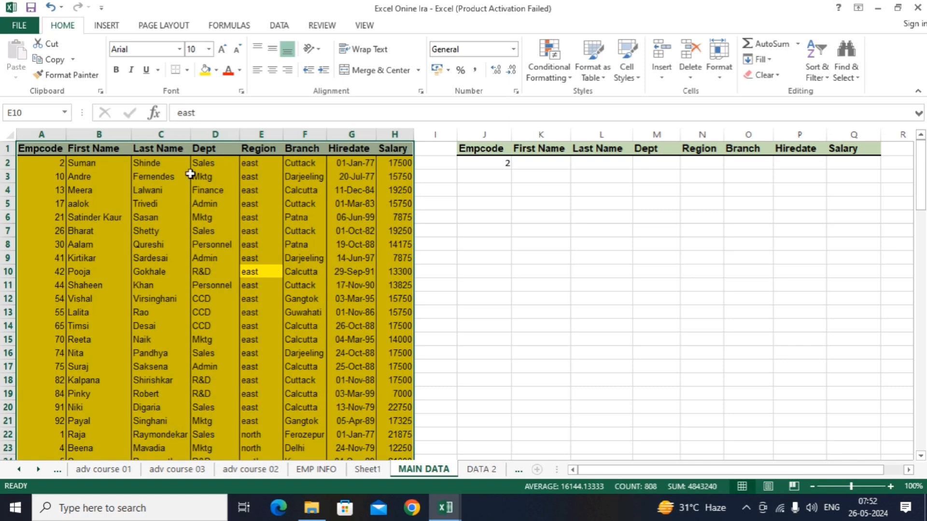
{"action": "left_click", "coordinate": [19, 113]}
{"action": "type", "text": "data"}
{"action": "key", "text": "Return"}
{"action": "left_click", "coordinate": [289, 258]}
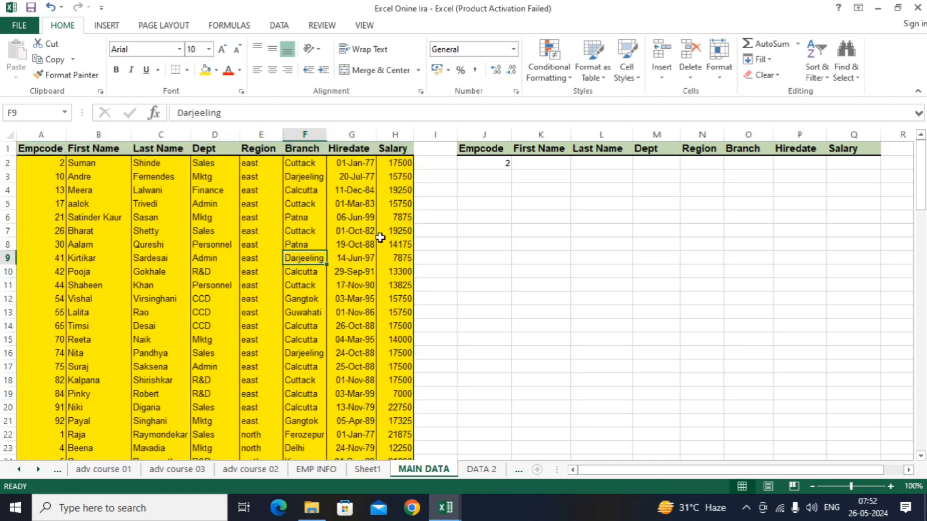
Step: Enter =VLOOKUP(J2,data,2,0) in cell K2 to return the First Name for the lookup Empcode
{"action": "left_click", "coordinate": [534, 162]}
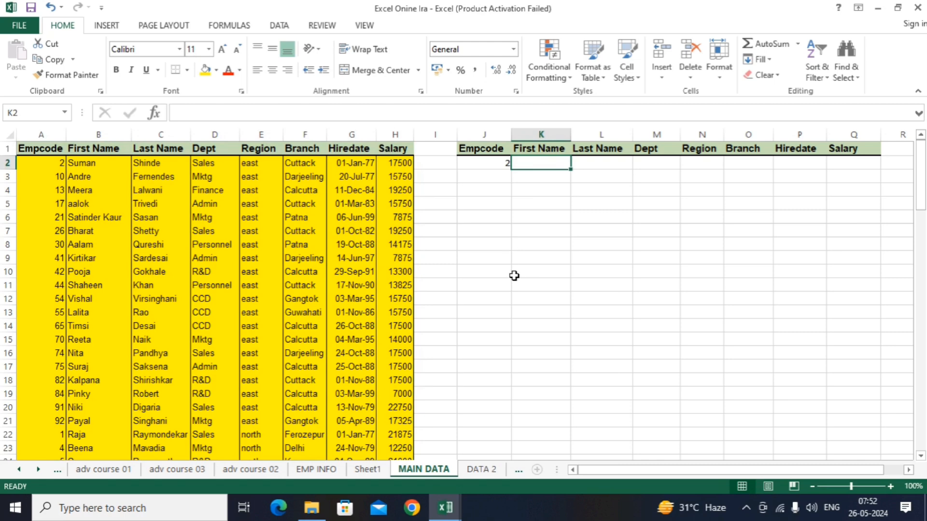
{"action": "type", "text": "=vlo"}
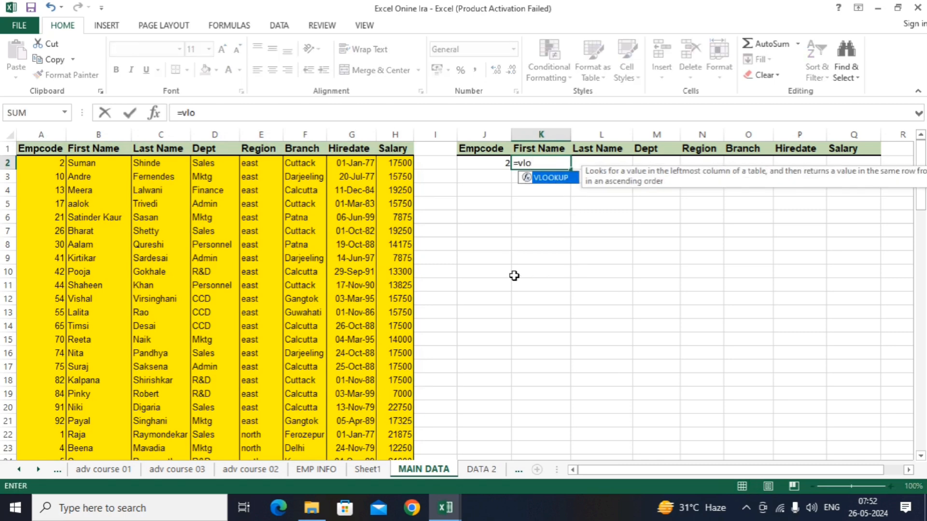
{"action": "key", "text": "Tab"}
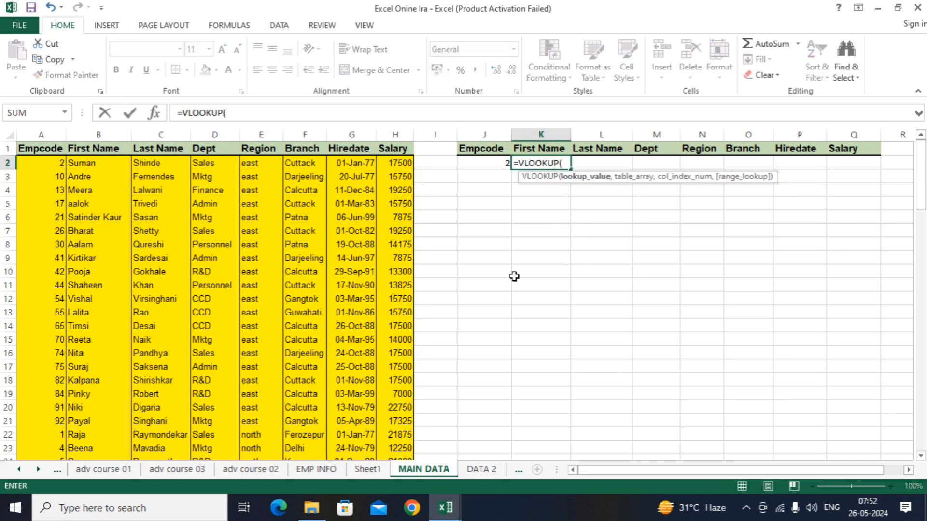
{"action": "left_click", "coordinate": [484, 161]}
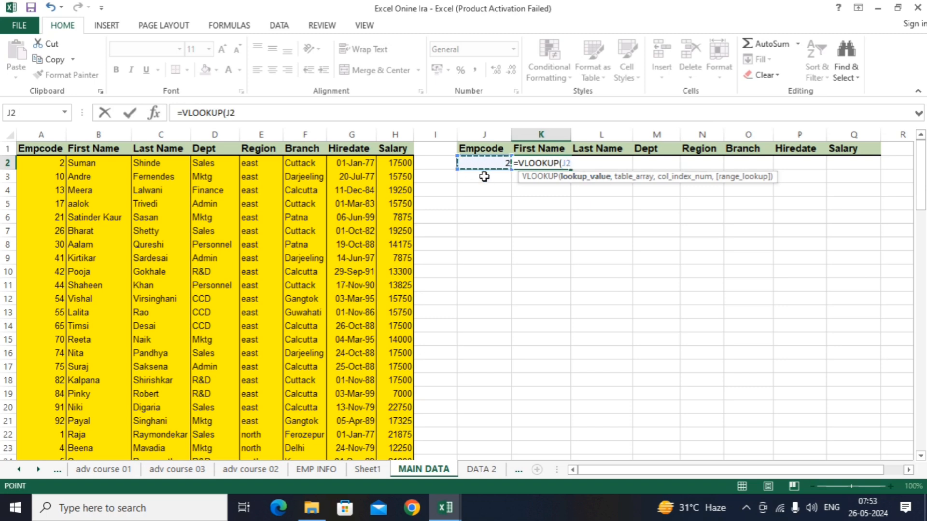
{"action": "type", "text": ","}
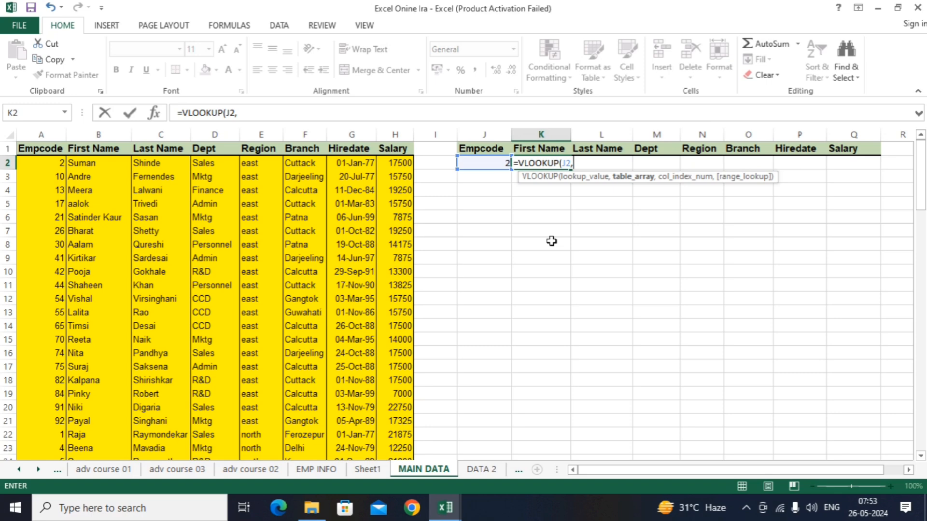
{"action": "type", "text": "data"}
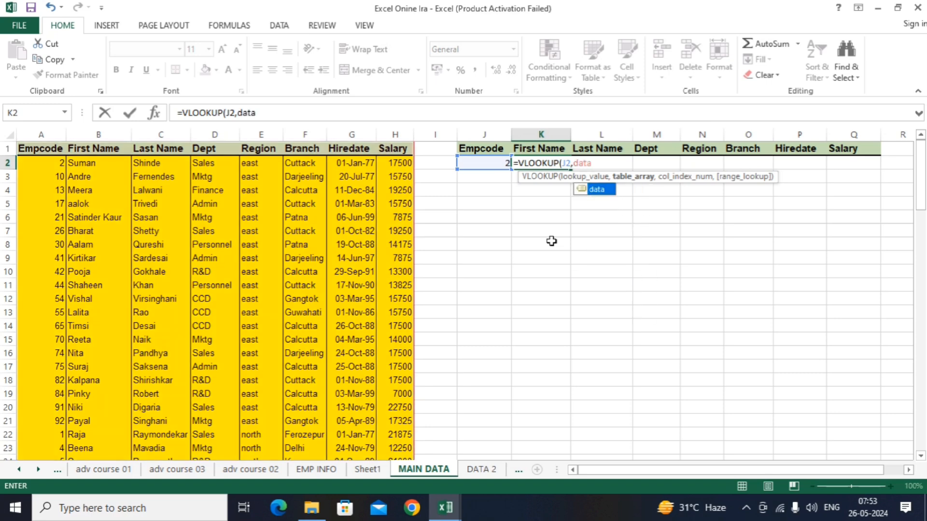
{"action": "type", "text": ","}
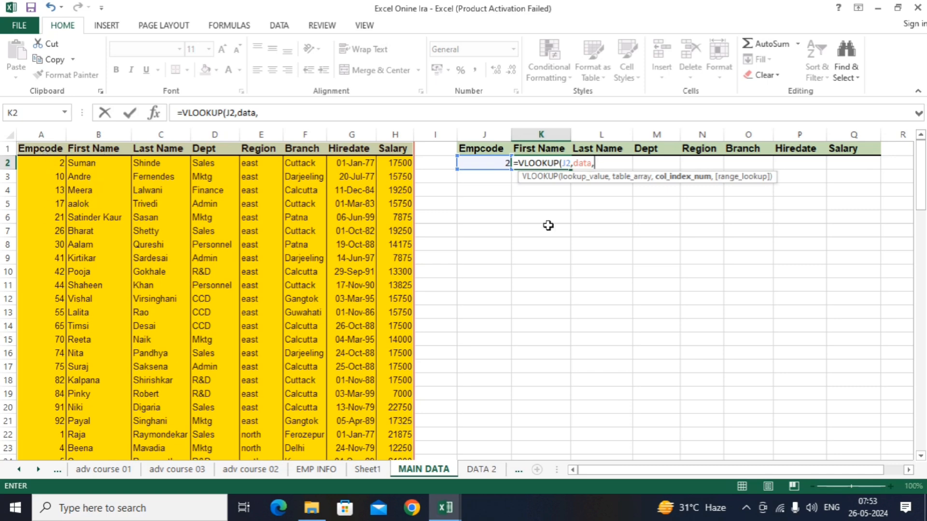
{"action": "type", "text": "2,"}
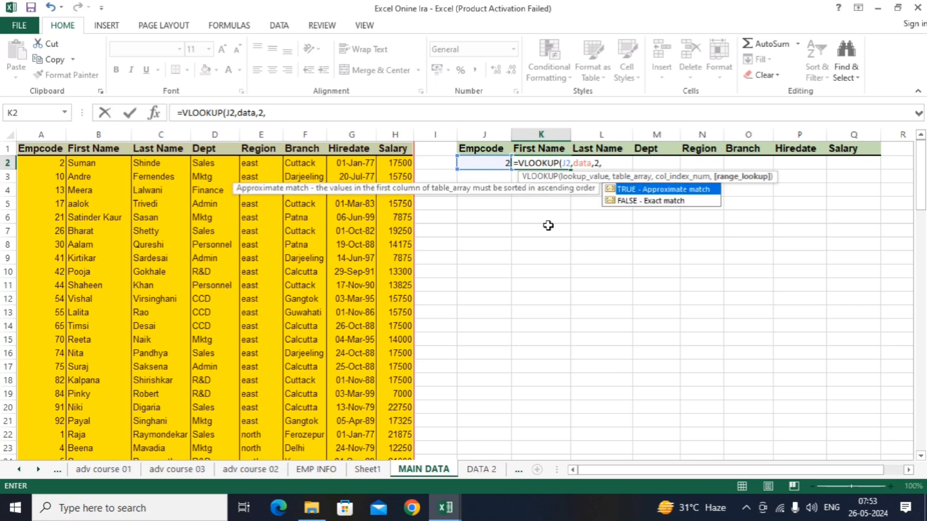
{"action": "type", "text": "0"}
{"action": "type", "text": ")"}
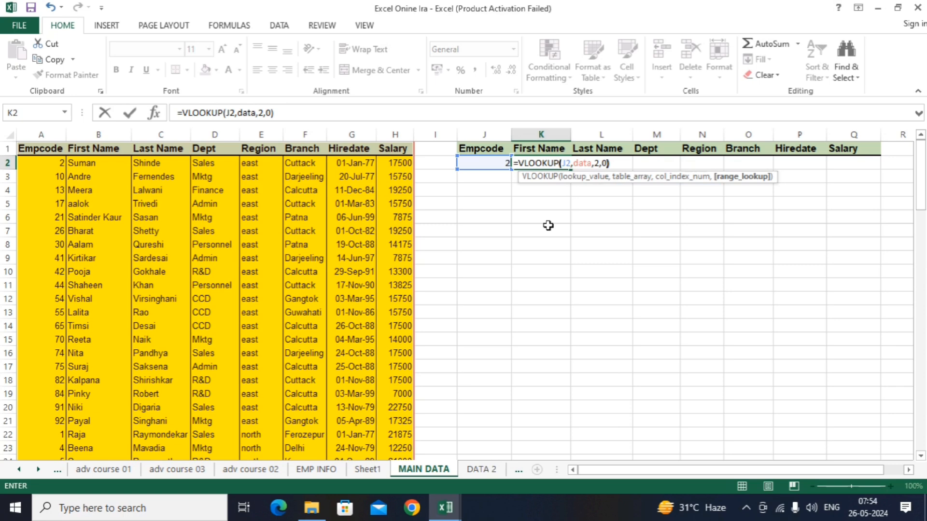
{"action": "key", "text": "Return"}
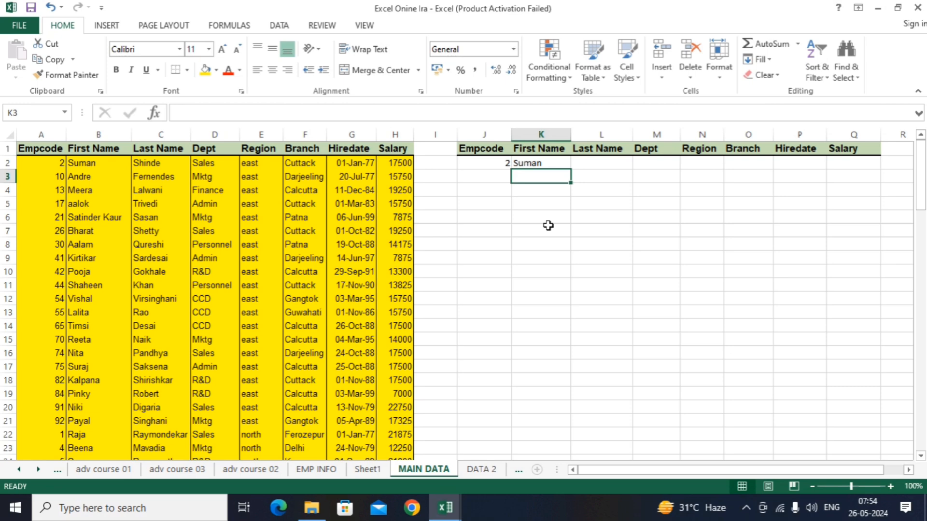
{"action": "key", "text": "Right"}
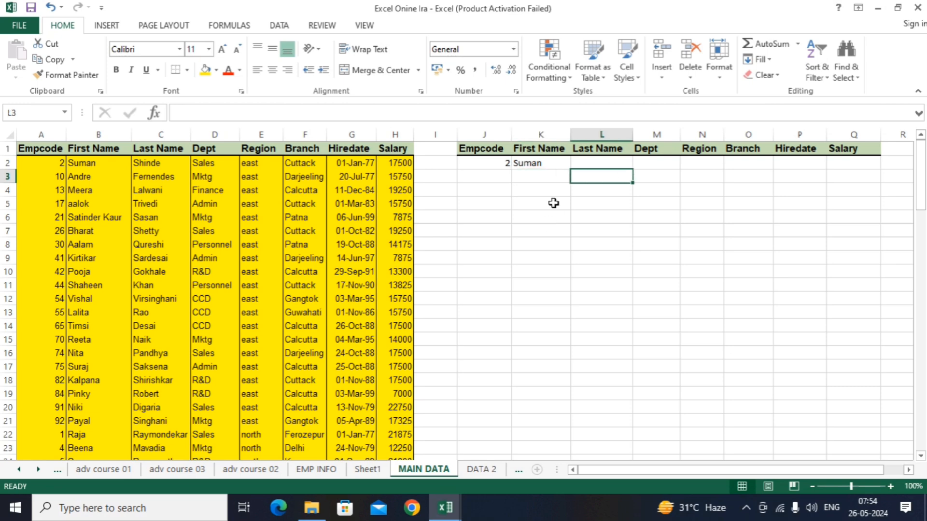
{"action": "left_click", "coordinate": [551, 164]}
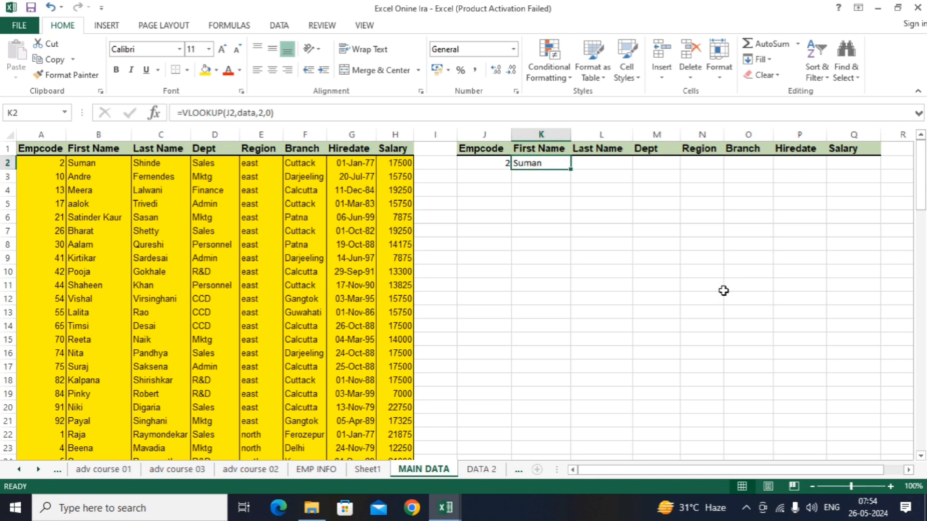
Step: Enter =VLOOKUP(J2,data,3,0) in cell L2 to return the employee's Last Name
{"action": "left_click", "coordinate": [602, 165]}
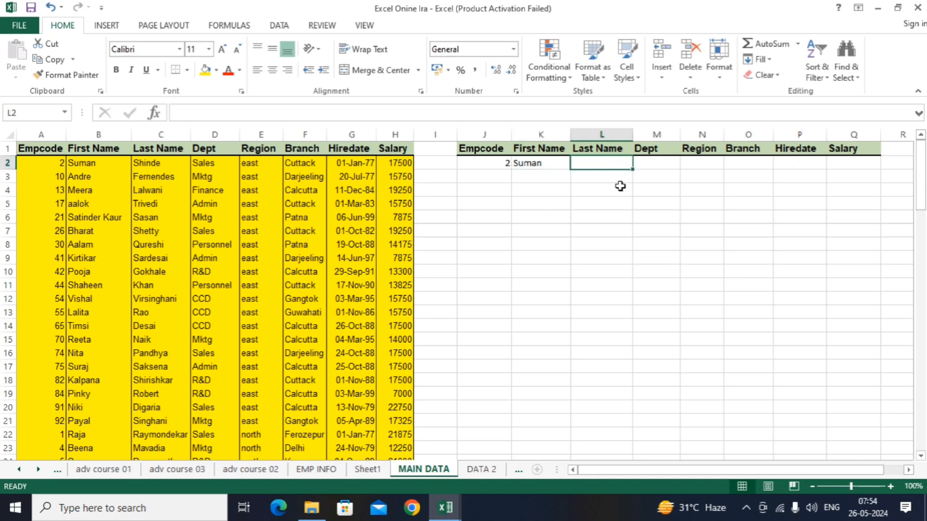
{"action": "type", "text": "="}
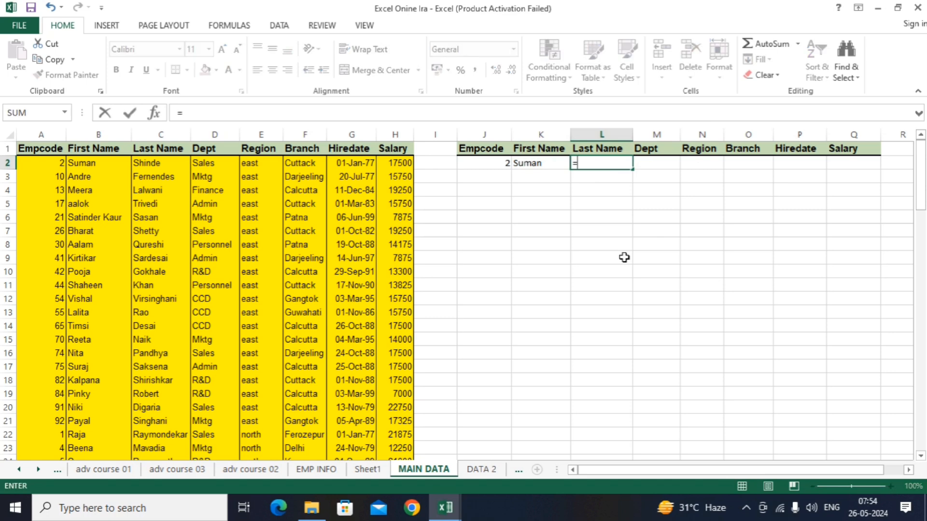
{"action": "type", "text": "vlo"}
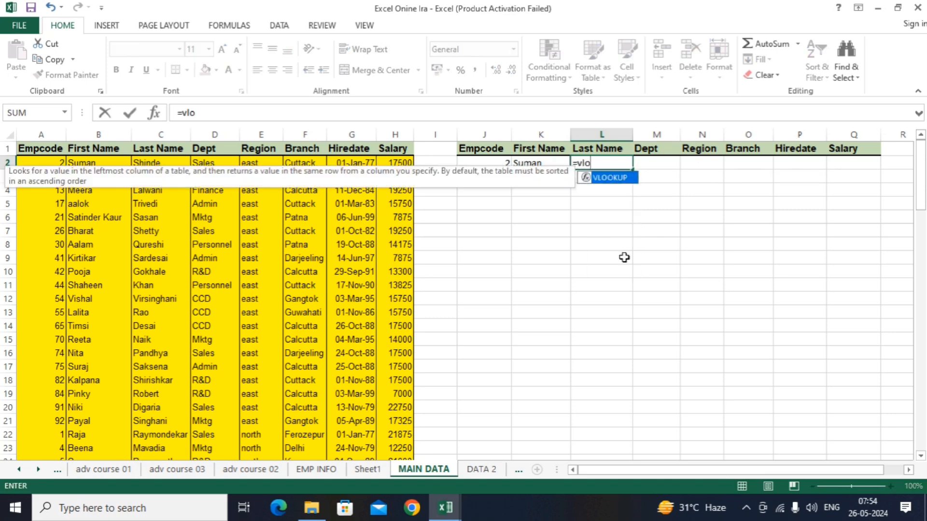
{"action": "key", "text": "Tab"}
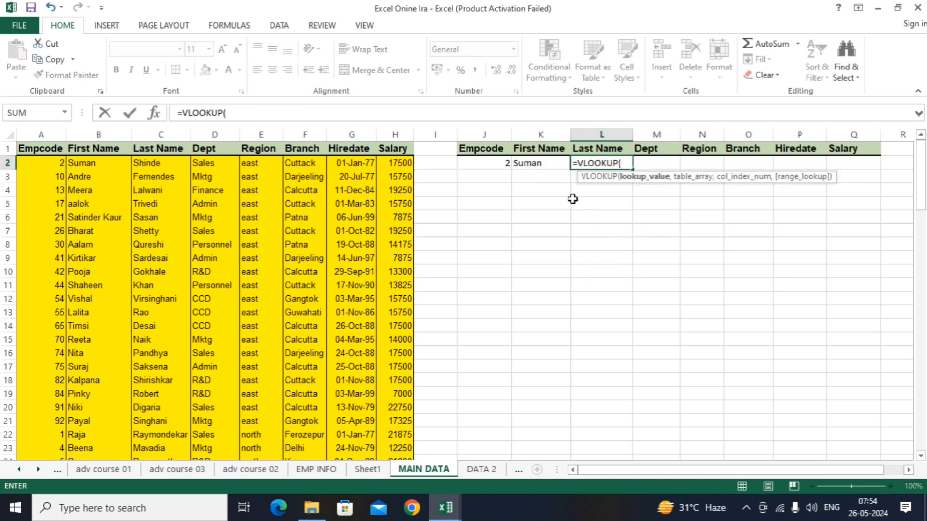
{"action": "left_click", "coordinate": [484, 165]}
{"action": "type", "text": ","}
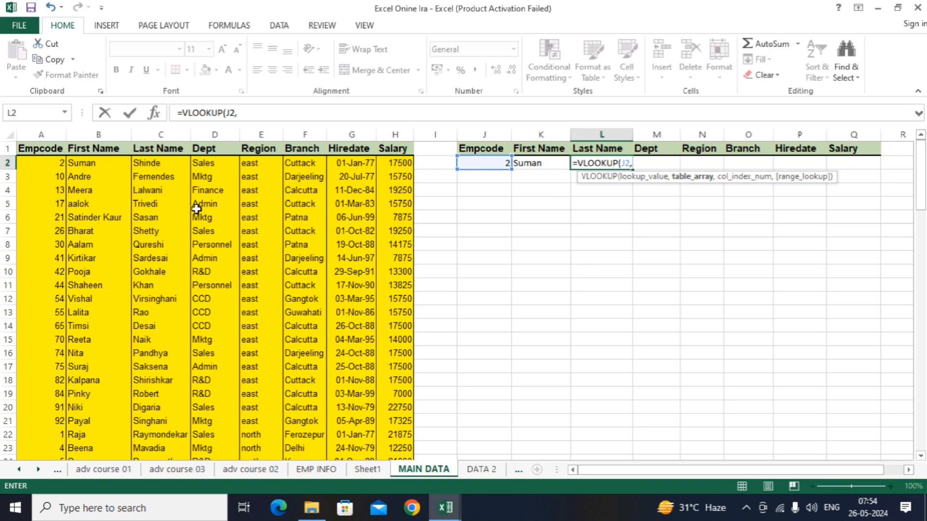
{"action": "type", "text": "da"}
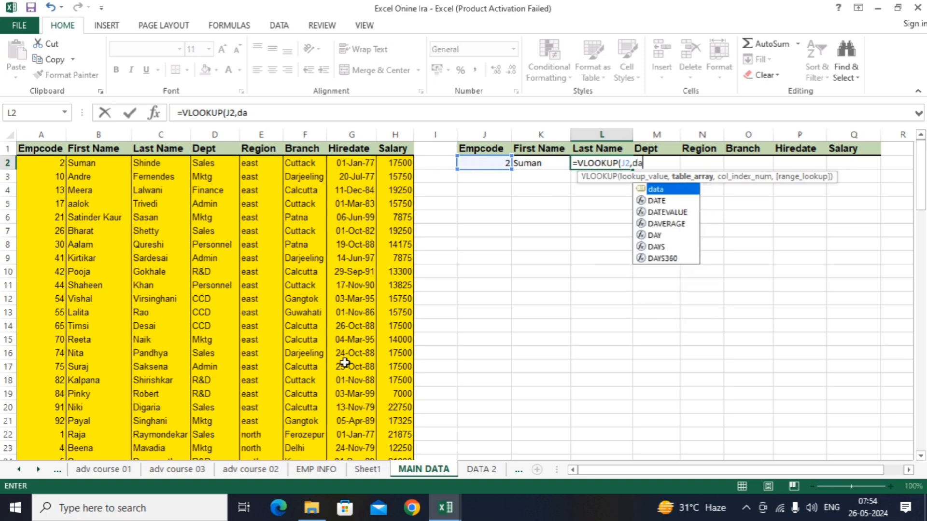
{"action": "type", "text": "ta,"}
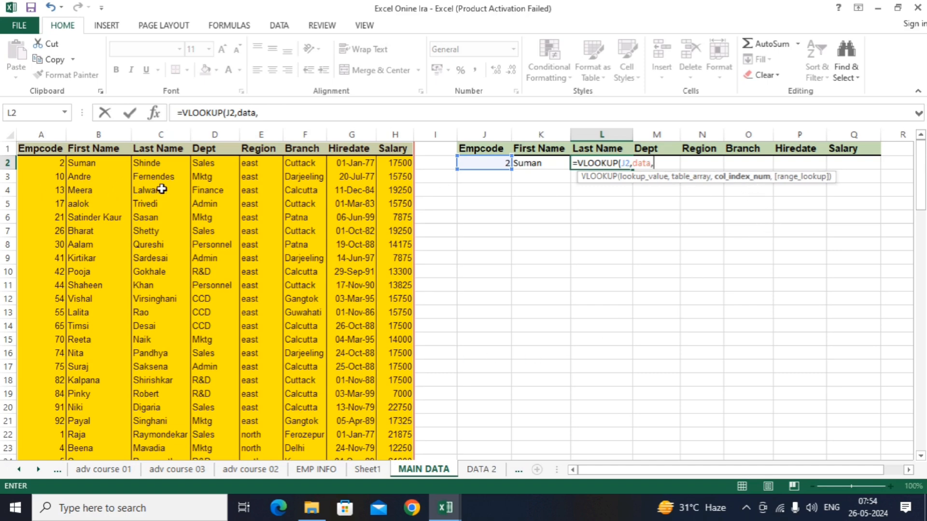
{"action": "type", "text": "3,0)"}
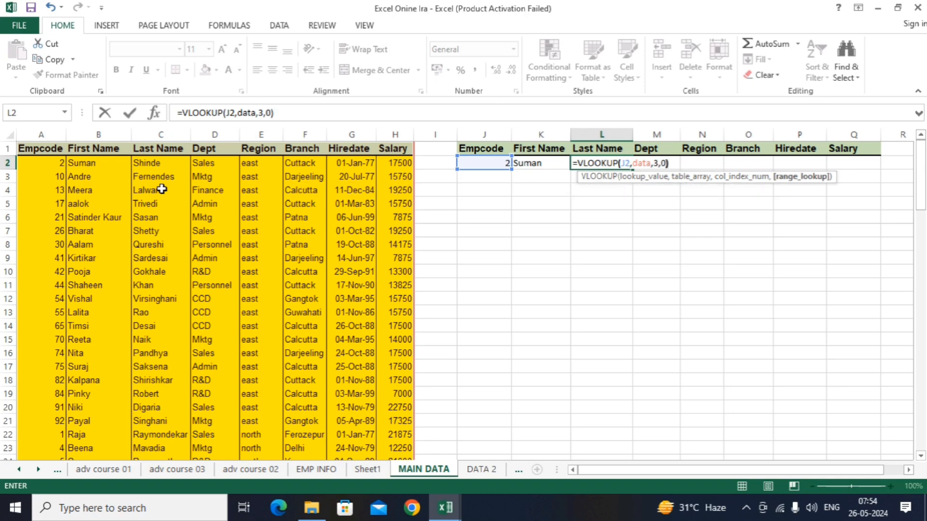
{"action": "key", "text": "Return"}
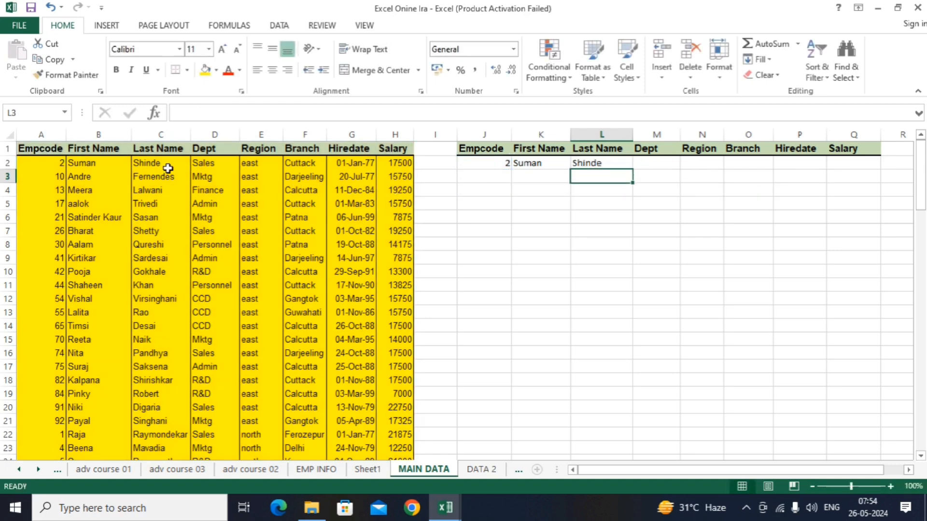
Step: Enter =VLOOKUP(J2,data,4,0) in cell M2 to return the employee's Dept
{"action": "left_click", "coordinate": [665, 163]}
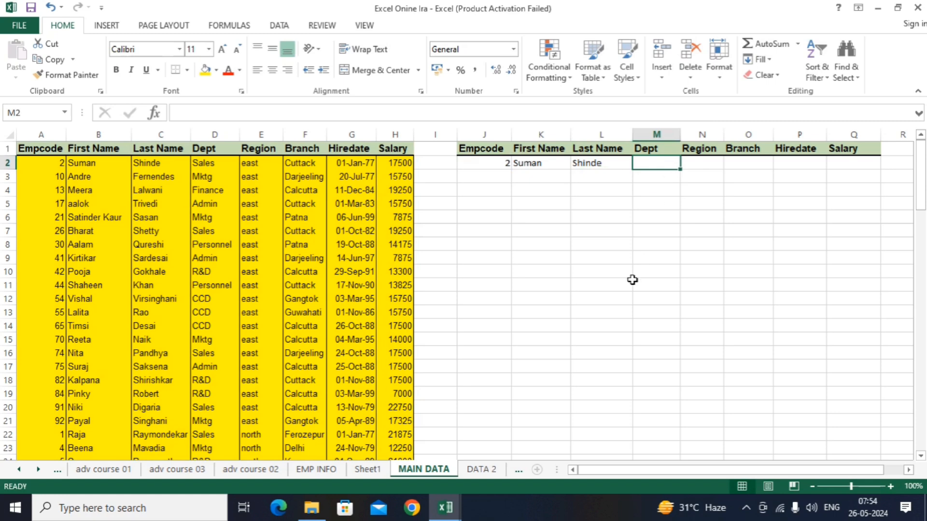
{"action": "type", "text": "=vlo"}
{"action": "key", "text": "Tab"}
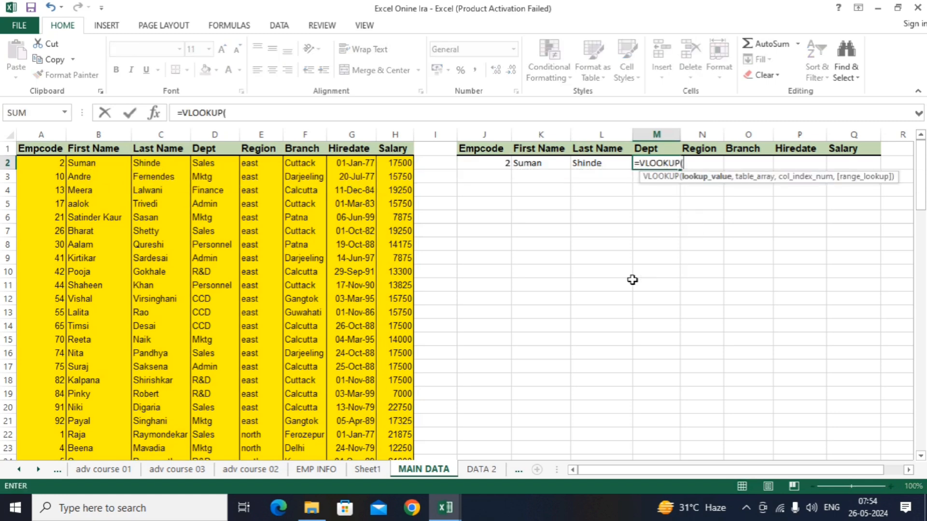
{"action": "left_click", "coordinate": [485, 164]}
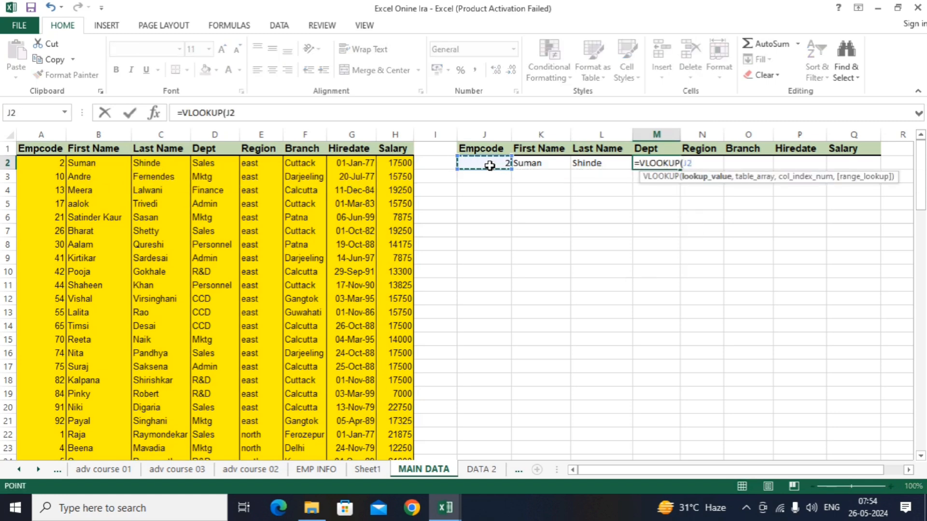
{"action": "type", "text": ","}
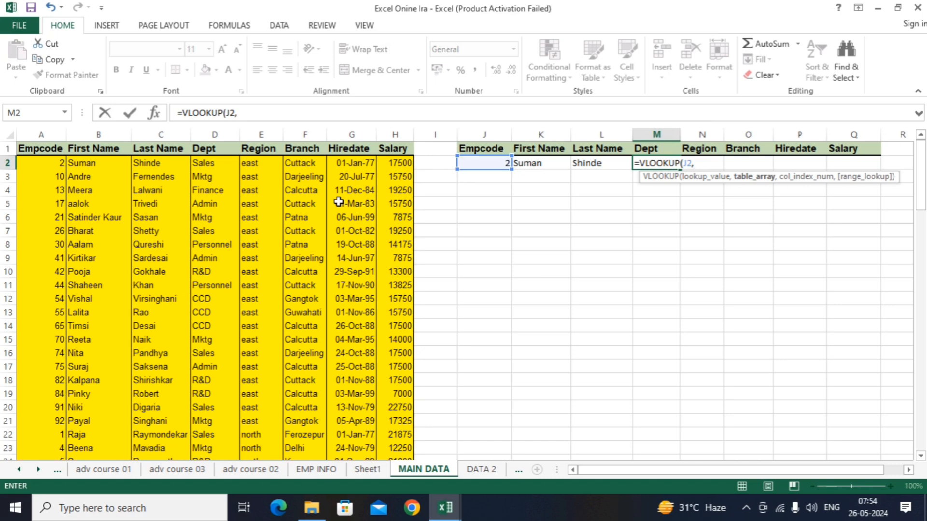
{"action": "type", "text": "data,"}
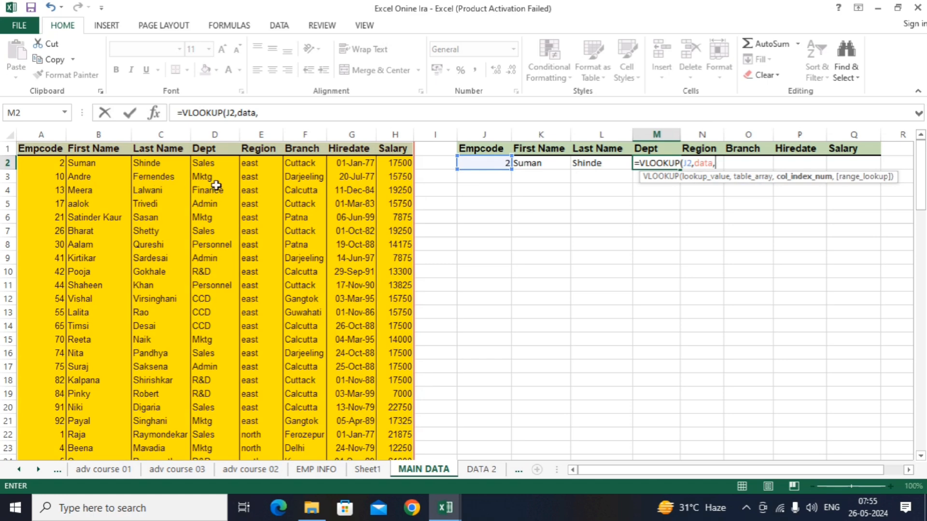
{"action": "type", "text": "4,0"}
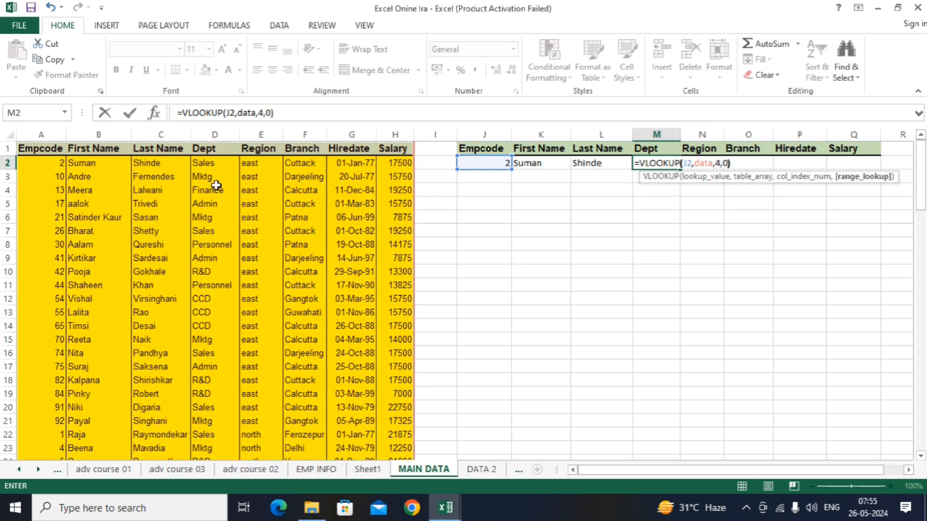
{"action": "key", "text": "Return"}
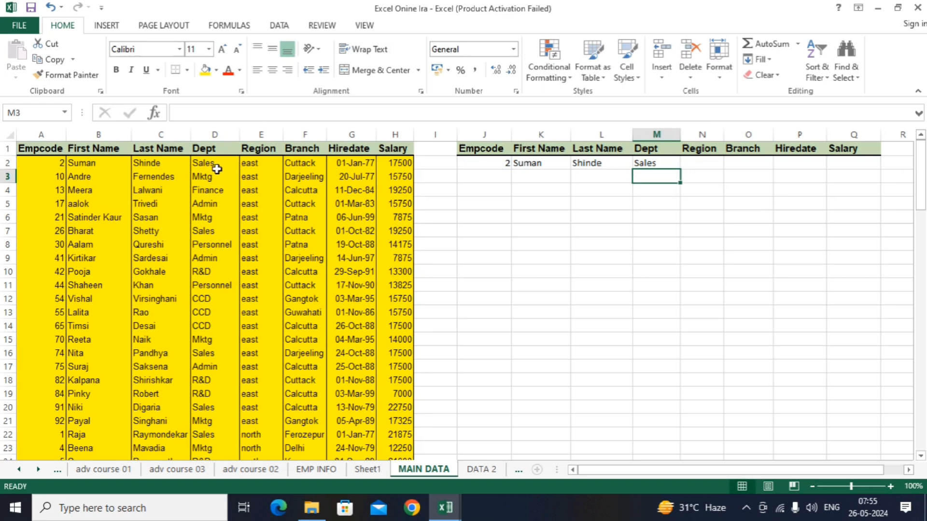
Step: Enter =VLOOKUP(J2,data,5,0) in cell N2 to return the employee's Region
{"action": "left_click", "coordinate": [693, 165]}
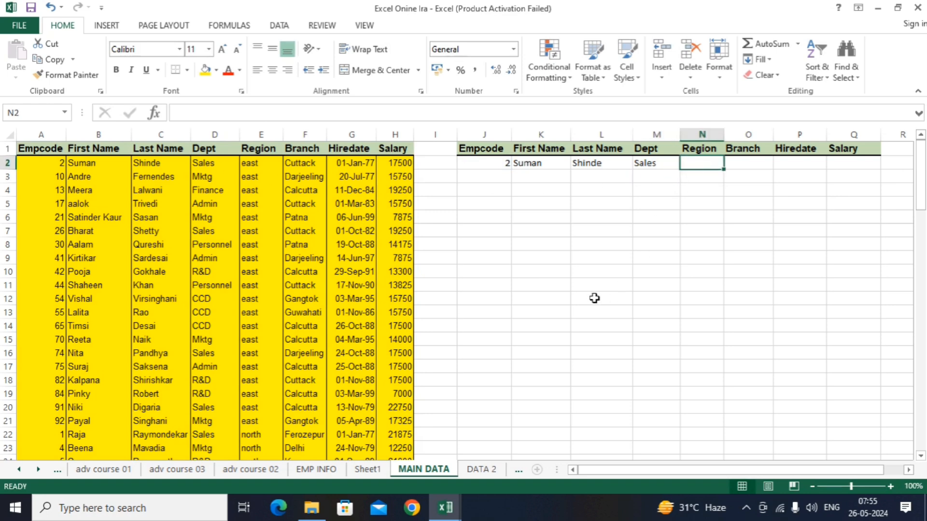
{"action": "type", "text": "=vlo"}
{"action": "key", "text": "Tab"}
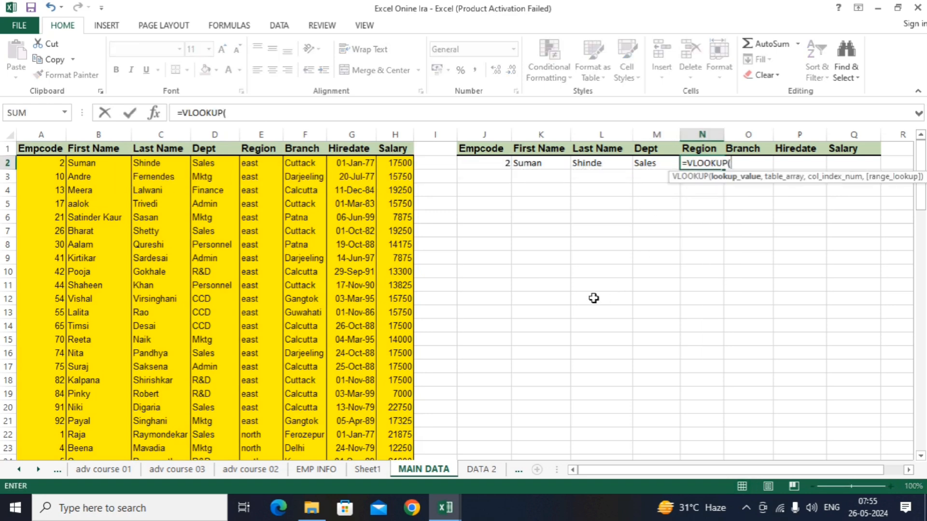
{"action": "left_click", "coordinate": [490, 166]}
{"action": "type", "text": ","}
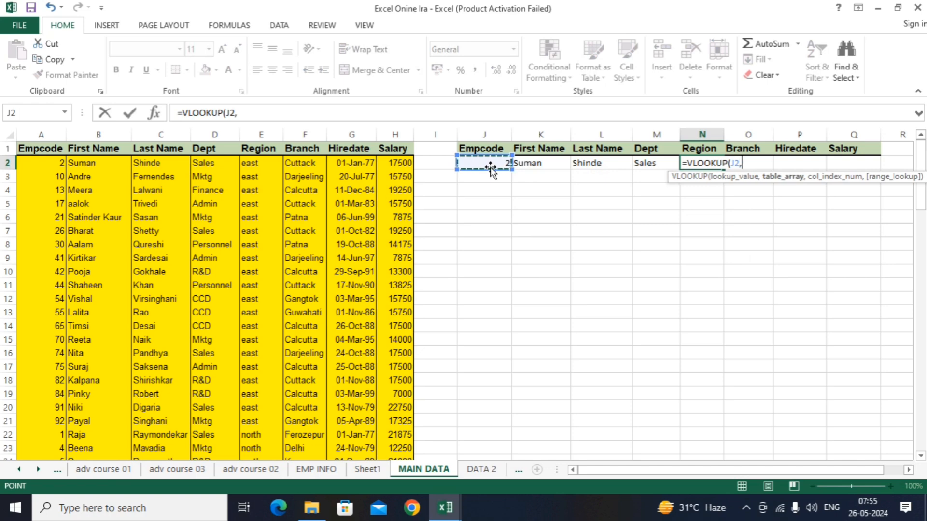
{"action": "type", "text": "data,5"}
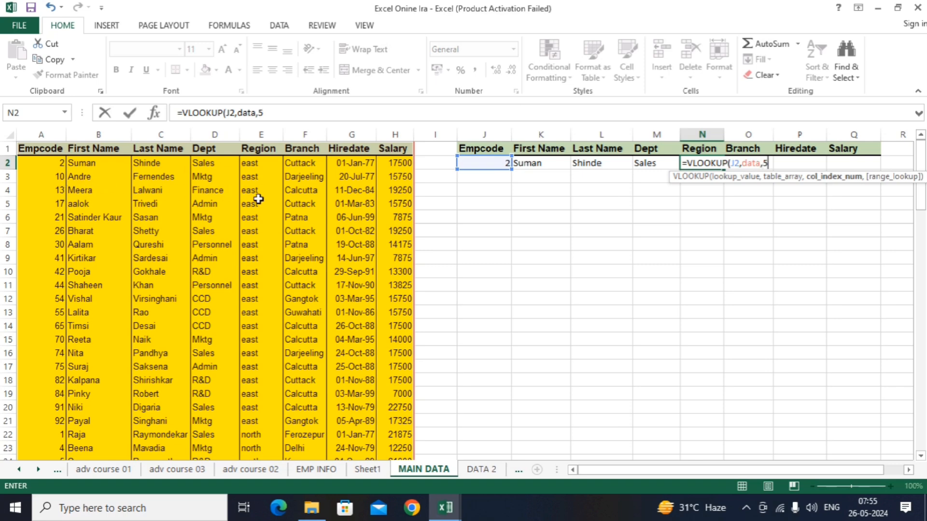
{"action": "type", "text": ",0"}
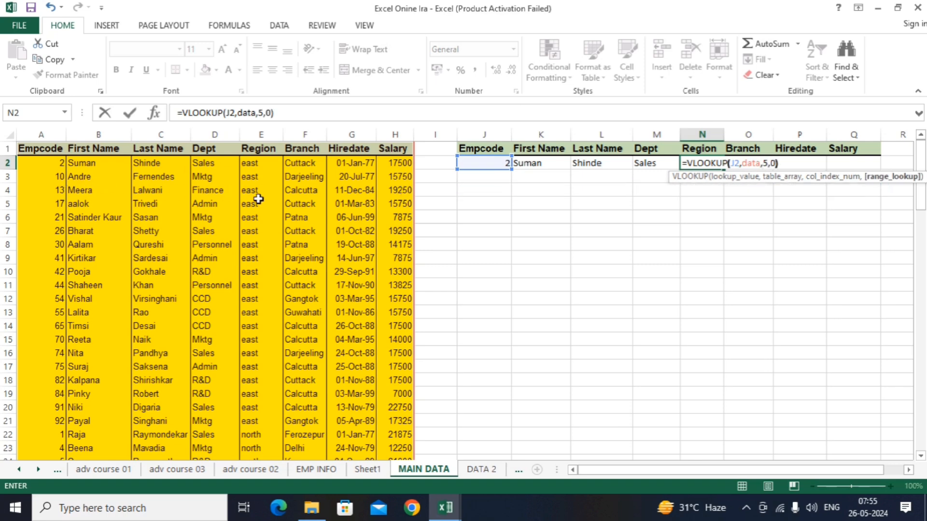
{"action": "key", "text": "Return"}
Step: Enter =VLOOKUP(J2,data,6,0) in cell O2 to return the employee's Branch
{"action": "left_click", "coordinate": [749, 162]}
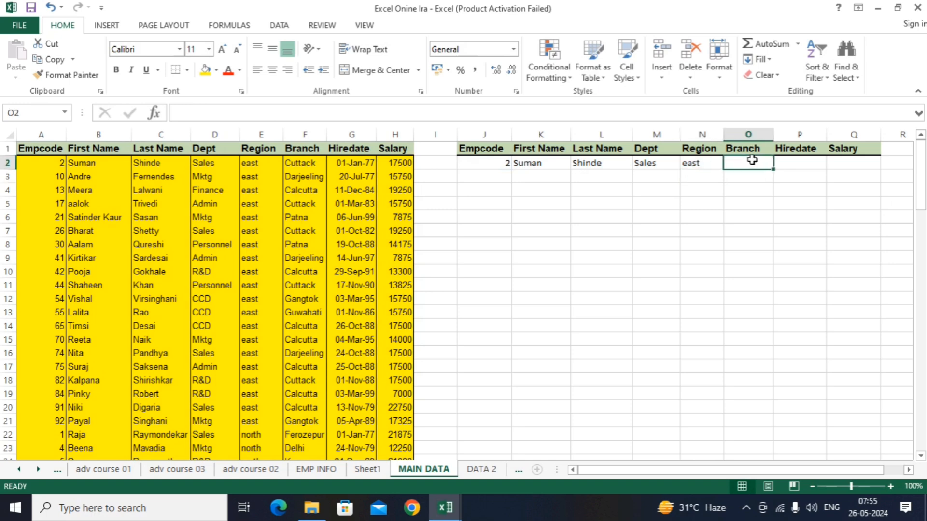
{"action": "type", "text": "=vlo"}
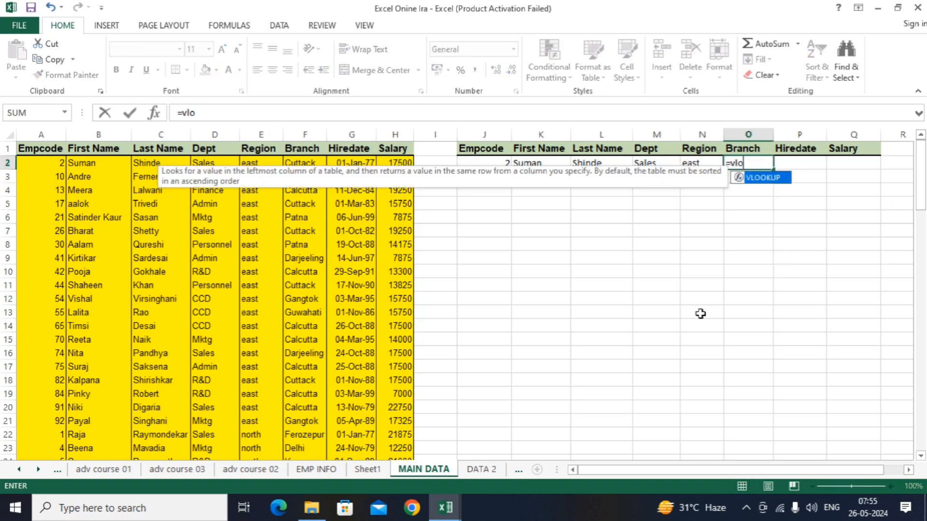
{"action": "key", "text": "Tab"}
{"action": "left_click", "coordinate": [501, 164]}
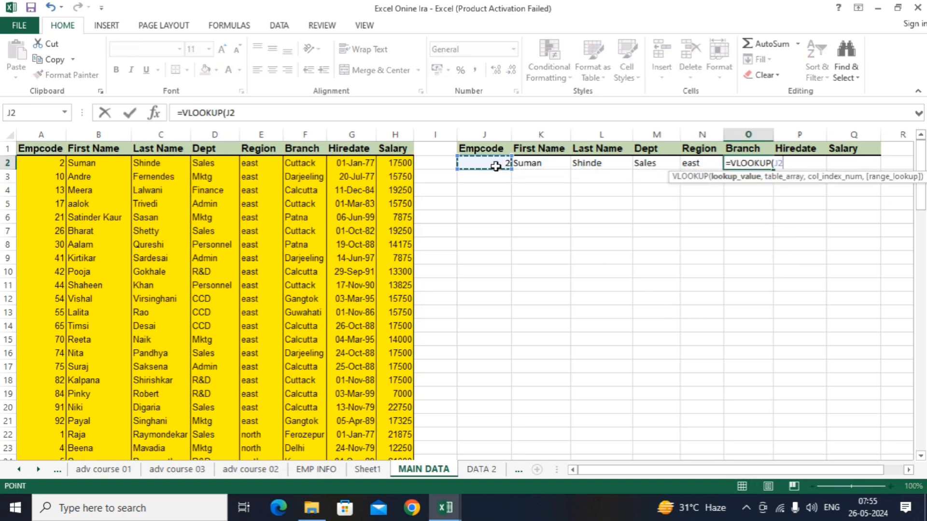
{"action": "type", "text": ","}
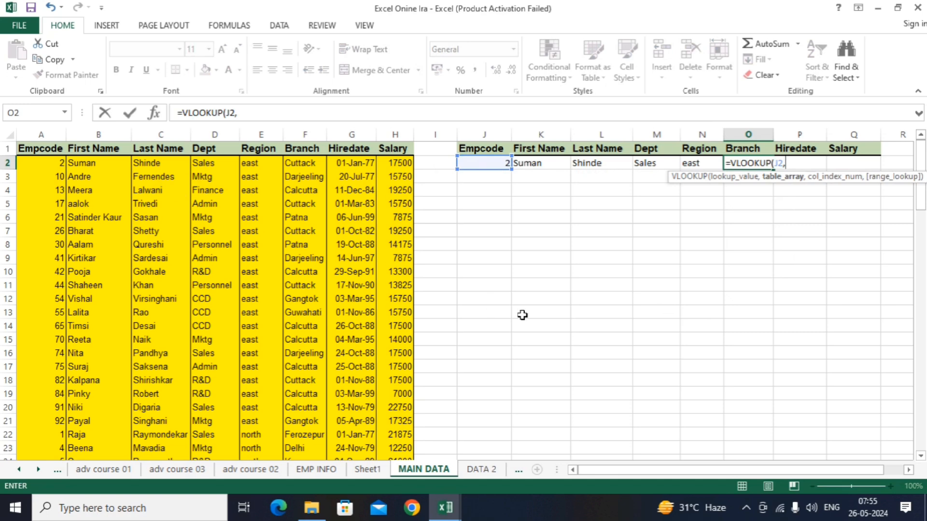
{"action": "type", "text": "data,"}
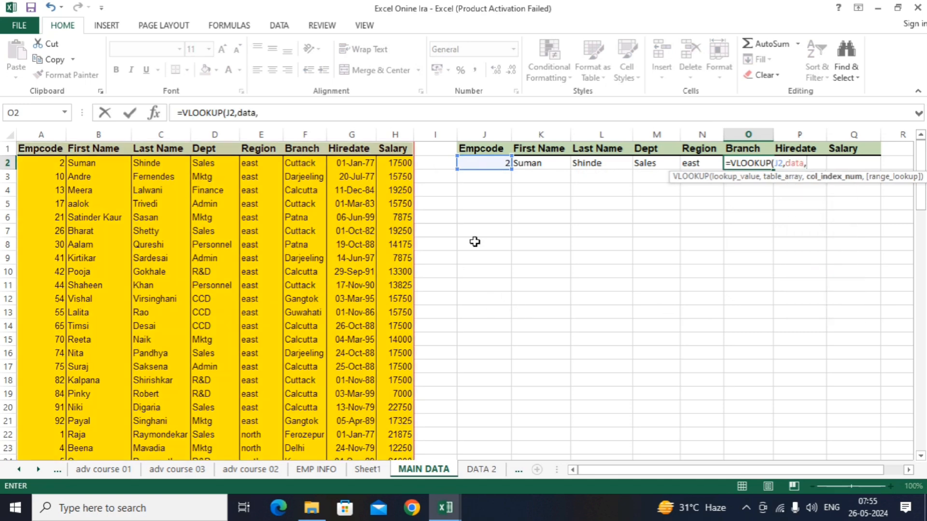
{"action": "type", "text": "6,0"}
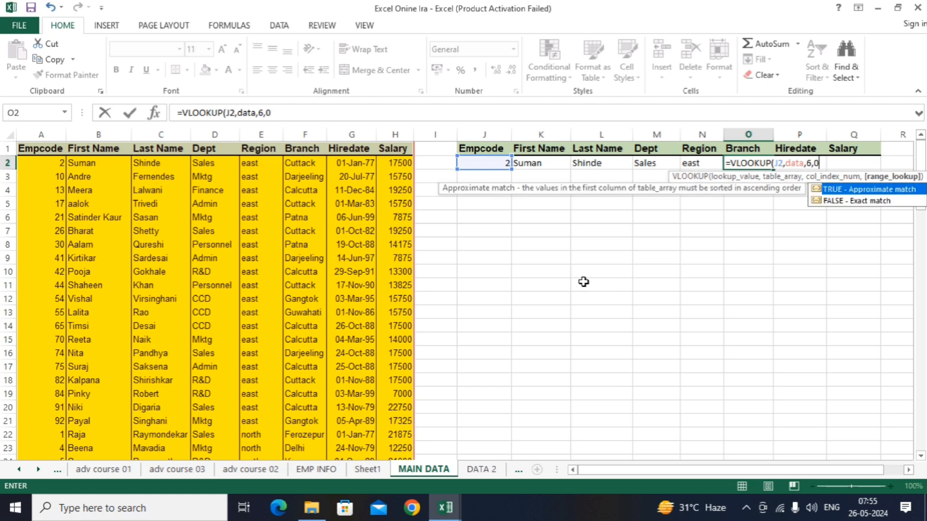
{"action": "key", "text": "Return"}
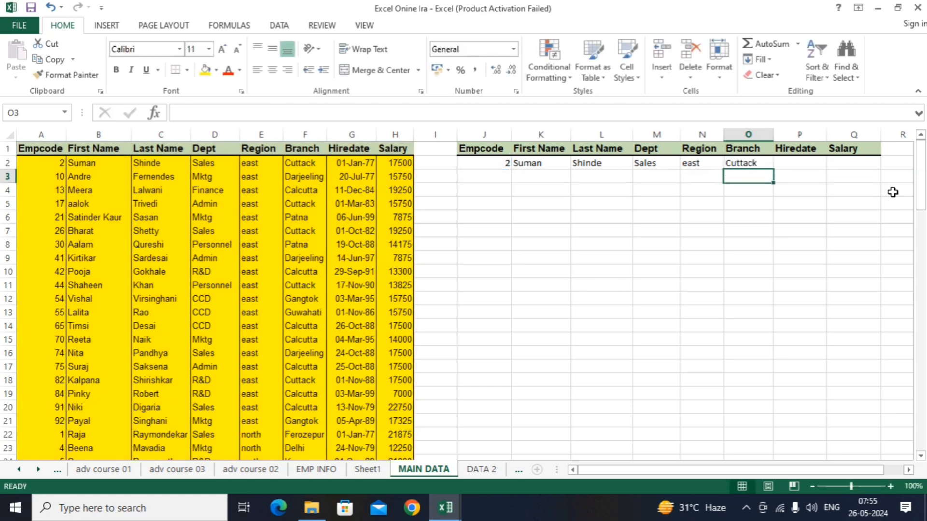
Step: Enter =VLOOKUP(J2,data,7,0) in cell P2 to return the employee's Hiredate
{"action": "left_click", "coordinate": [804, 165]}
{"action": "type", "text": "=vlo"}
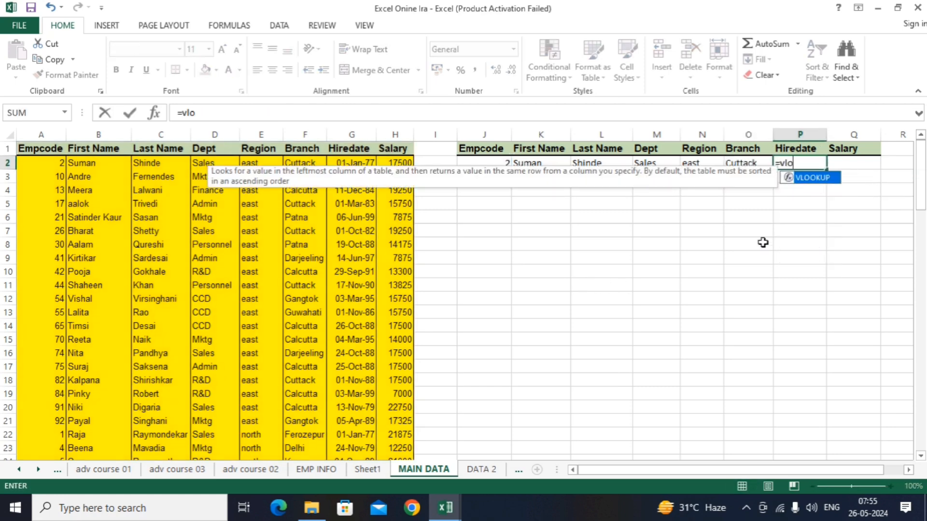
{"action": "key", "text": "Tab"}
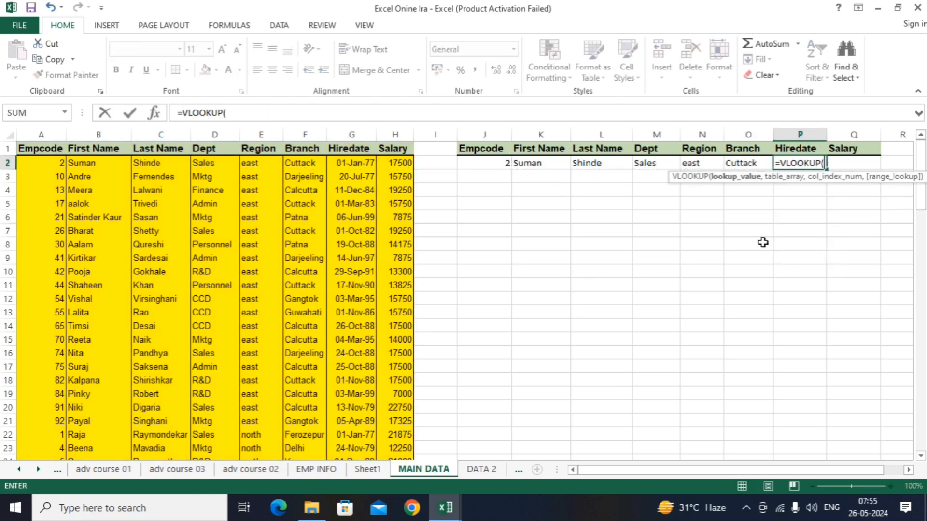
{"action": "left_click", "coordinate": [497, 166]}
{"action": "type", "text": ",data,"}
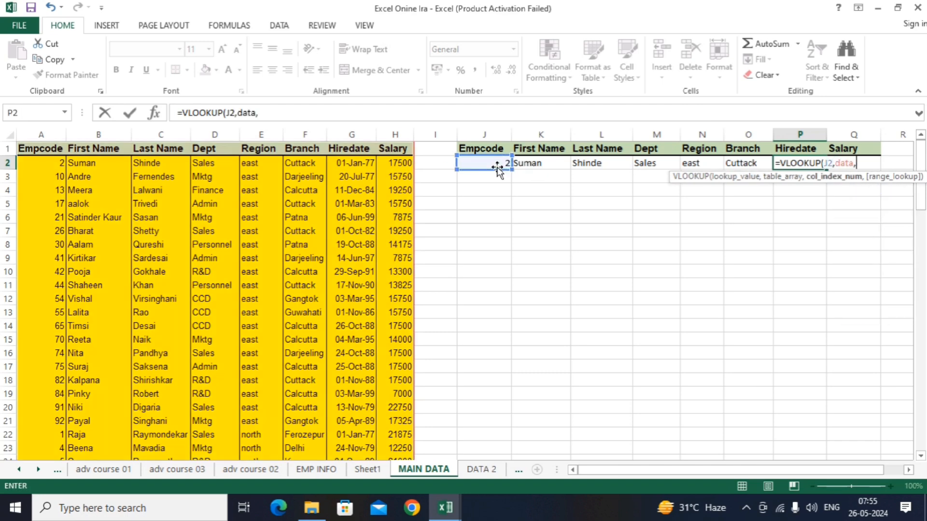
{"action": "type", "text": "7"}
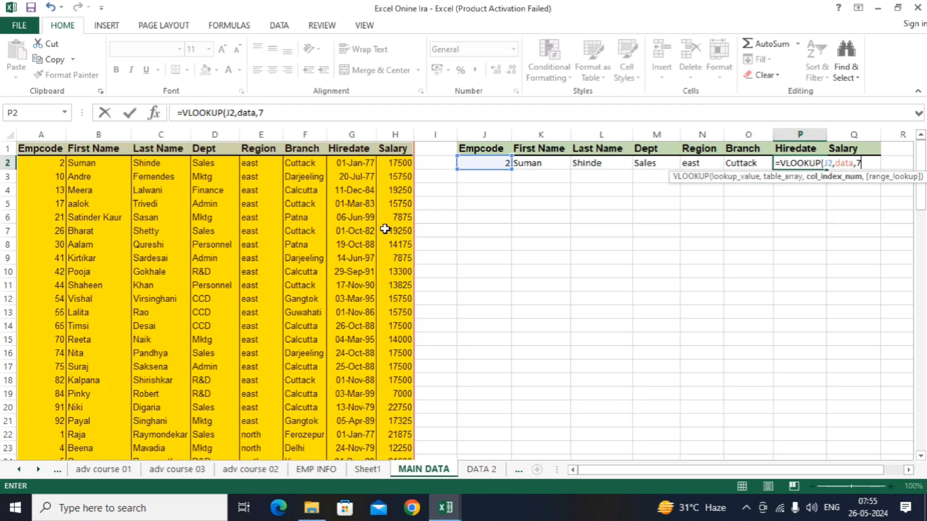
{"action": "type", "text": ",0"}
{"action": "key", "text": "Return"}
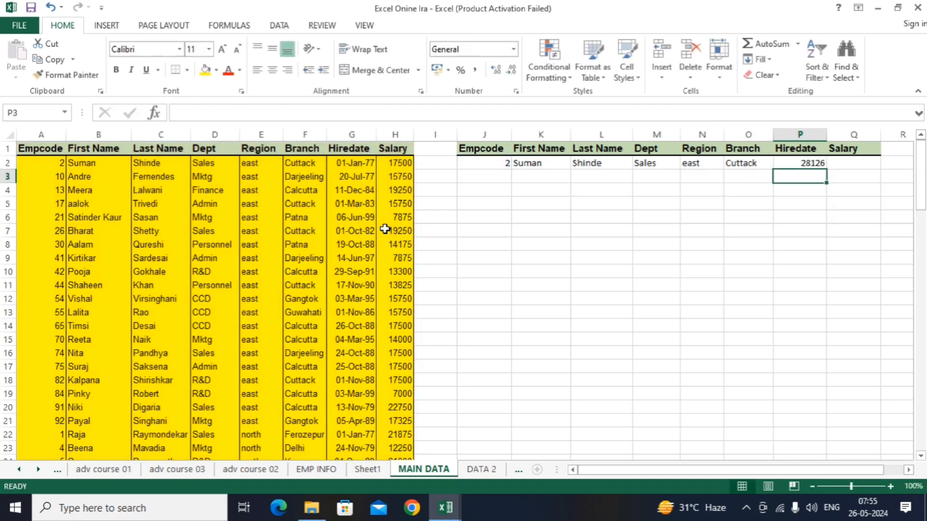
Step: Format the whole Hiredate column P of the lookup row as Short Date
{"action": "left_click", "coordinate": [837, 167]}
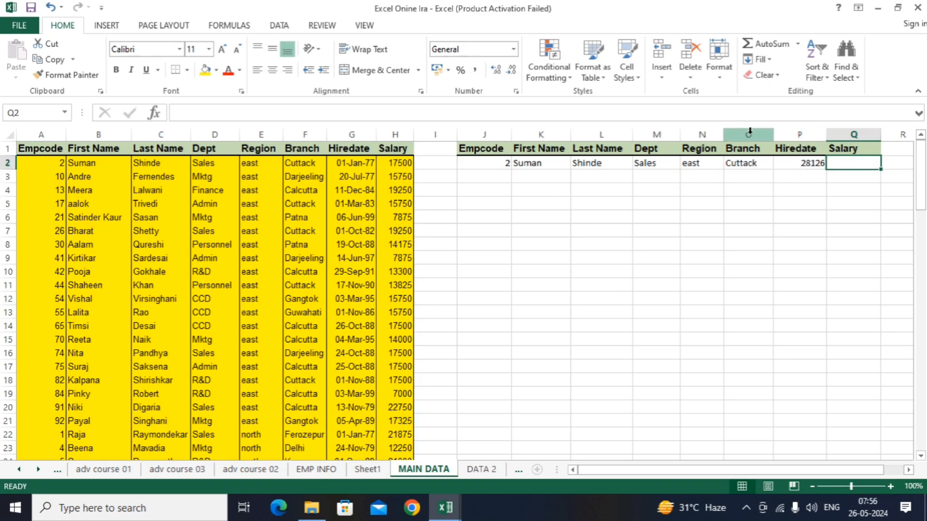
{"action": "left_click", "coordinate": [799, 134]}
{"action": "left_click", "coordinate": [514, 49]}
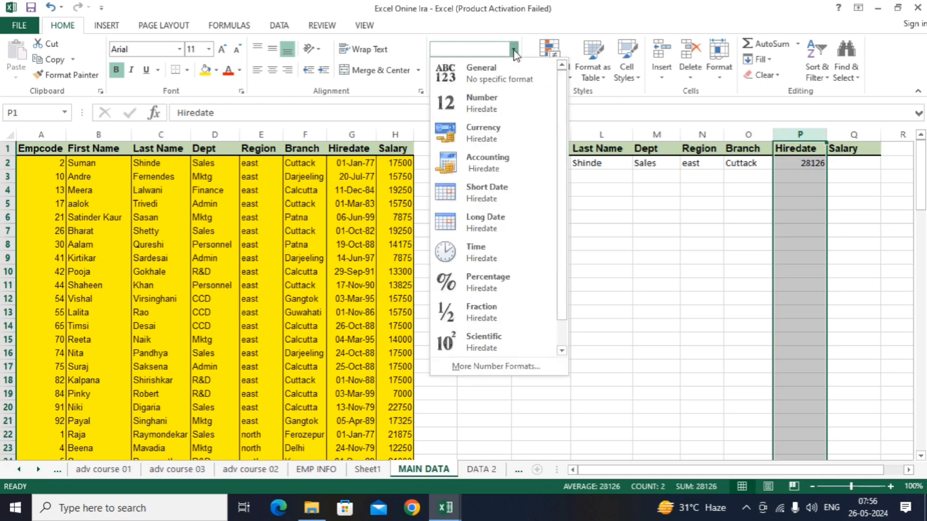
{"action": "left_click", "coordinate": [495, 194]}
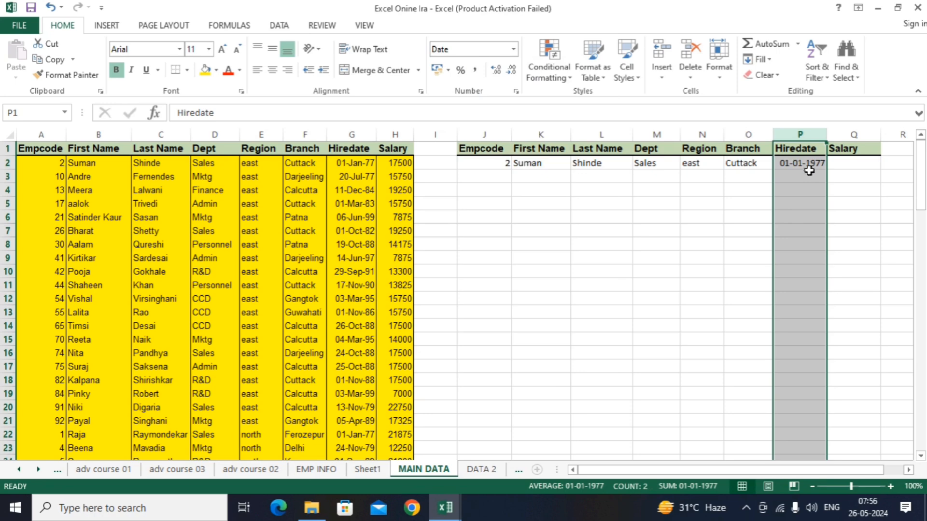
Step: Enter =VLOOKUP(J2,data,8,0) in cell Q2 to return the employee's Salary
{"action": "left_click", "coordinate": [844, 166]}
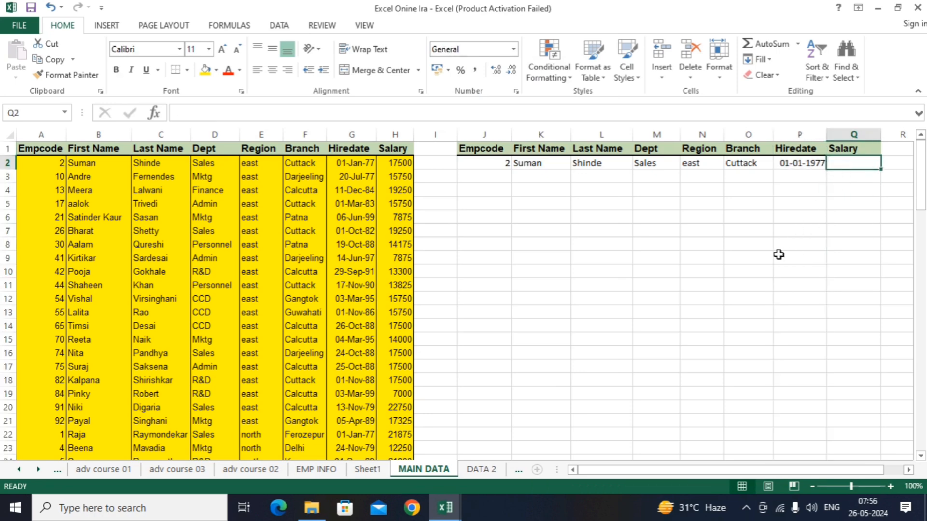
{"action": "type", "text": "="}
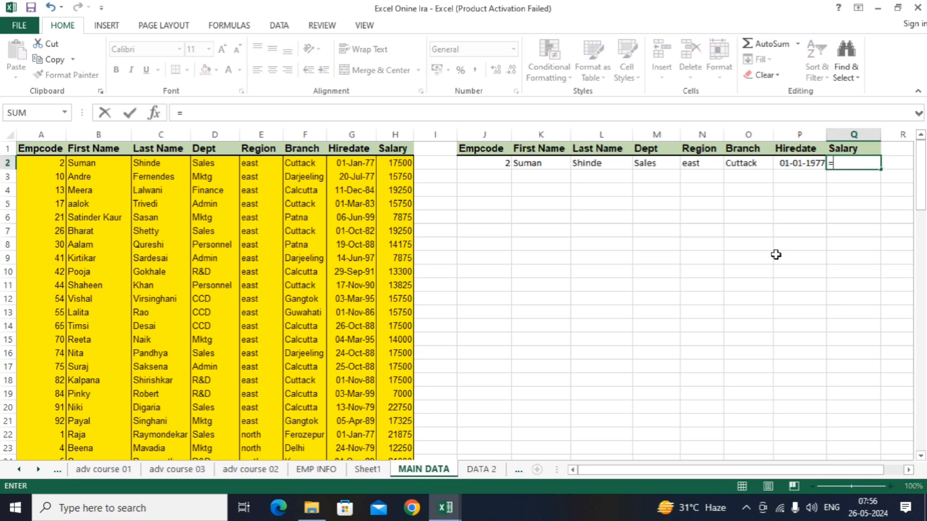
{"action": "type", "text": "vlo"}
{"action": "key", "text": "Tab"}
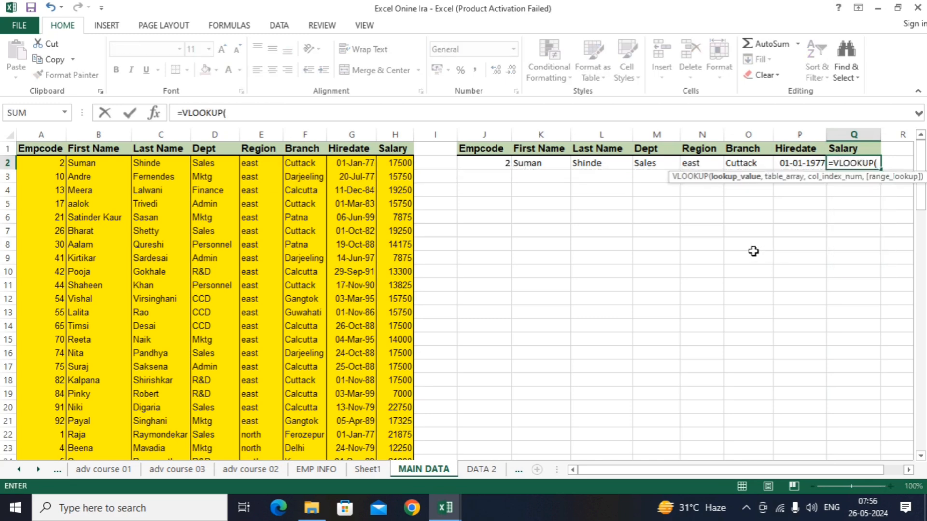
{"action": "left_click", "coordinate": [490, 165]}
{"action": "type", "text": ","}
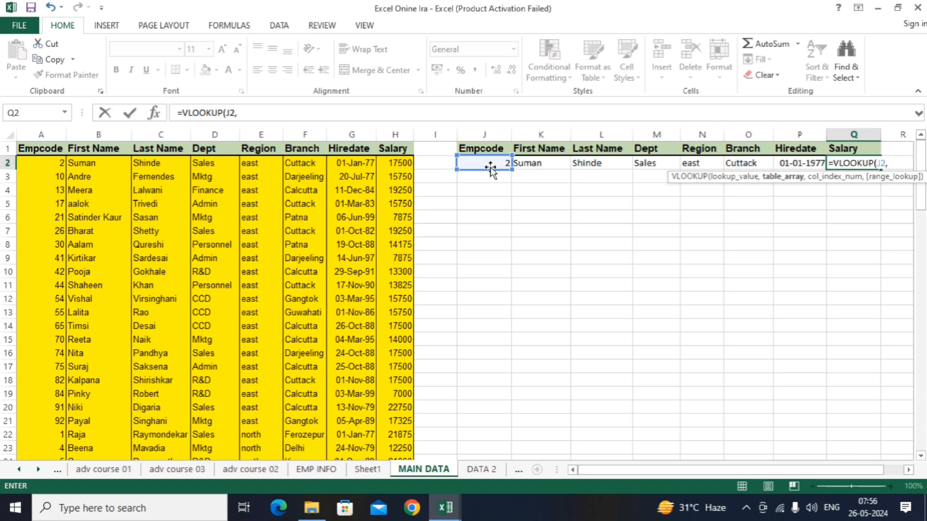
{"action": "type", "text": "data,"}
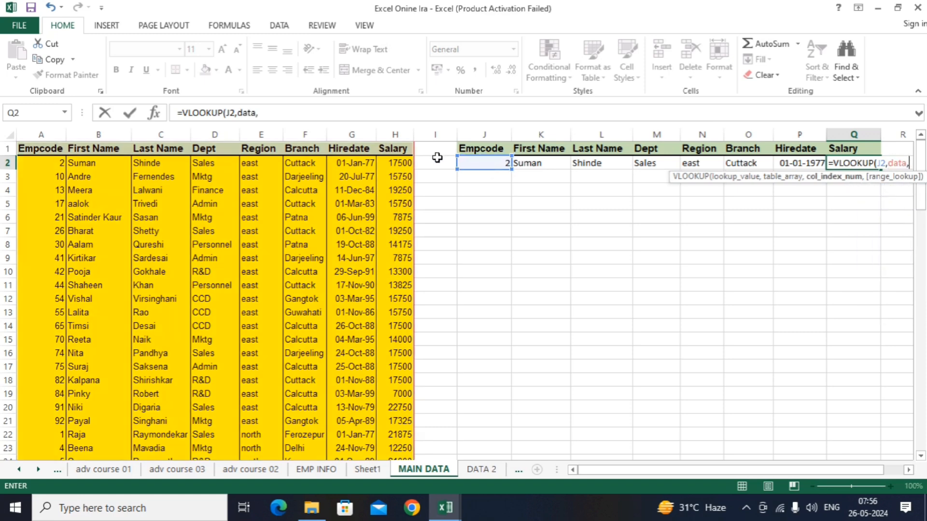
{"action": "type", "text": "8"}
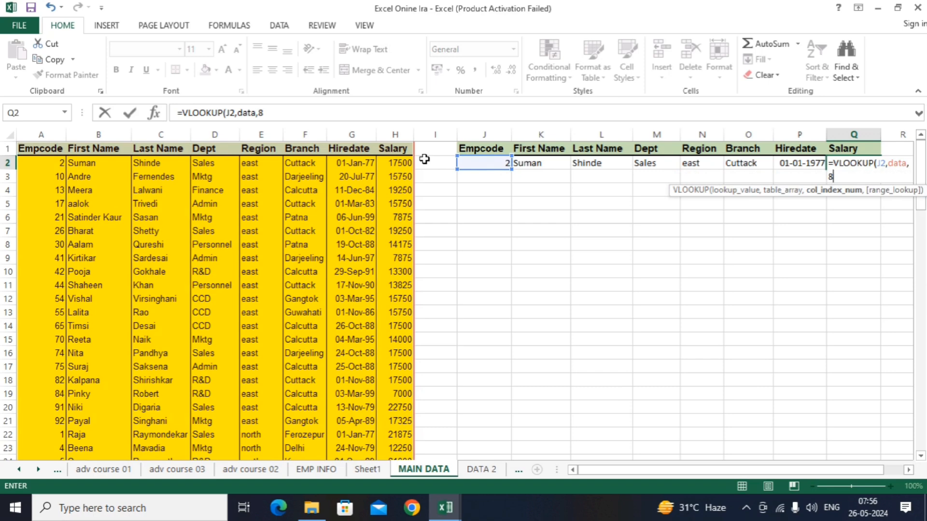
{"action": "type", "text": ",0)"}
{"action": "key", "text": "Return"}
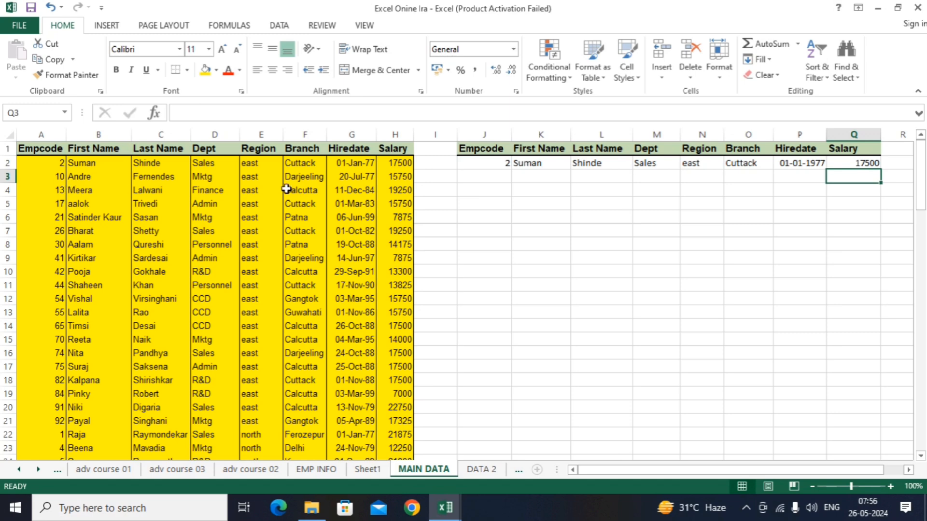
Step: Set the lookup Empcode in J2 to 10 to test the VLOOKUP row
{"action": "left_click", "coordinate": [484, 163]}
{"action": "type", "text": "10"}
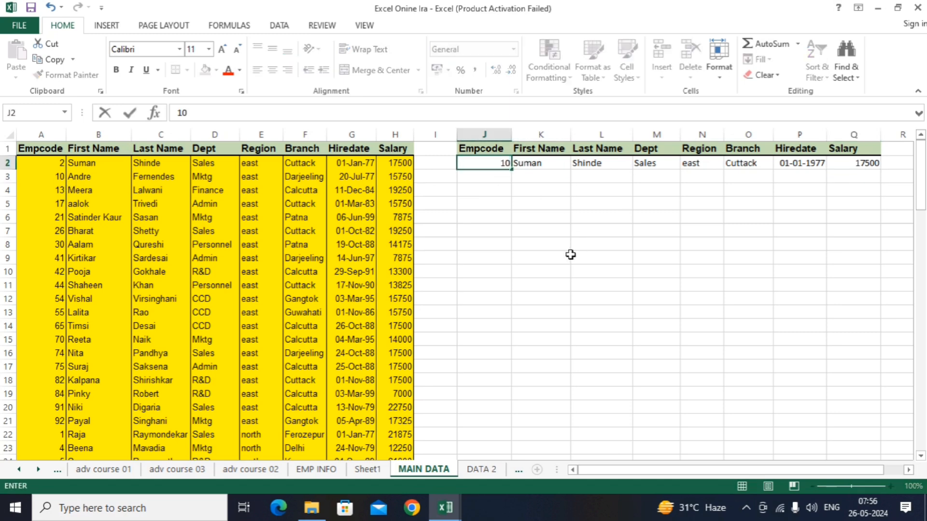
{"action": "key", "text": "Return"}
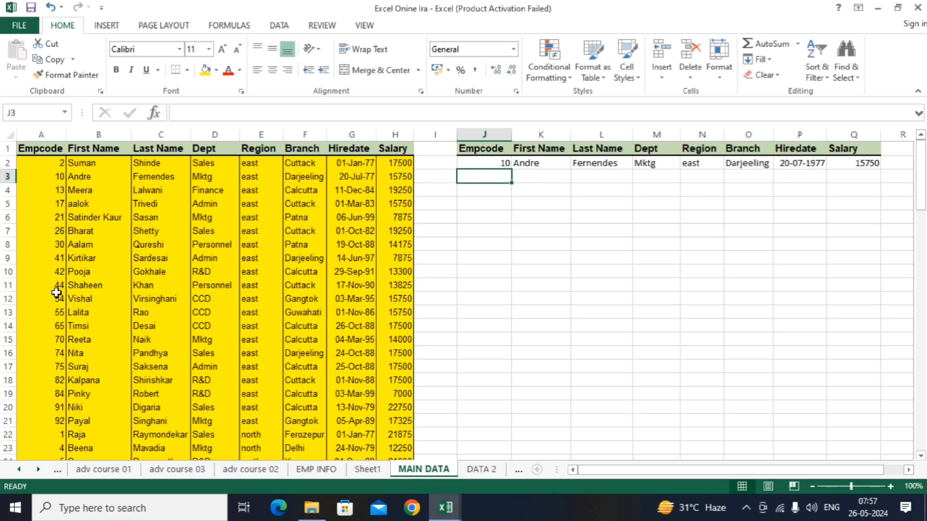
Step: Set the lookup Empcode in J2 to 44 and select its source record A11:H11 to compare the details
{"action": "left_click", "coordinate": [479, 164]}
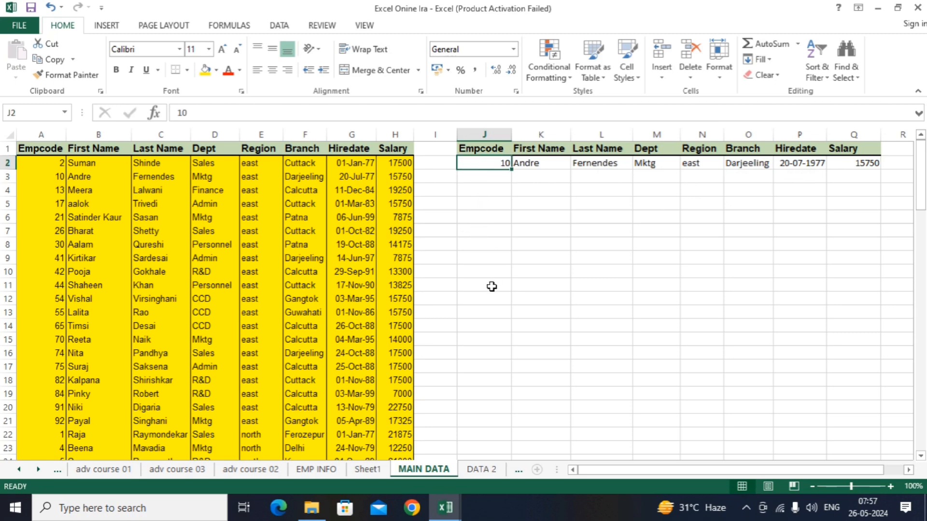
{"action": "type", "text": "44"}
{"action": "key", "text": "Return"}
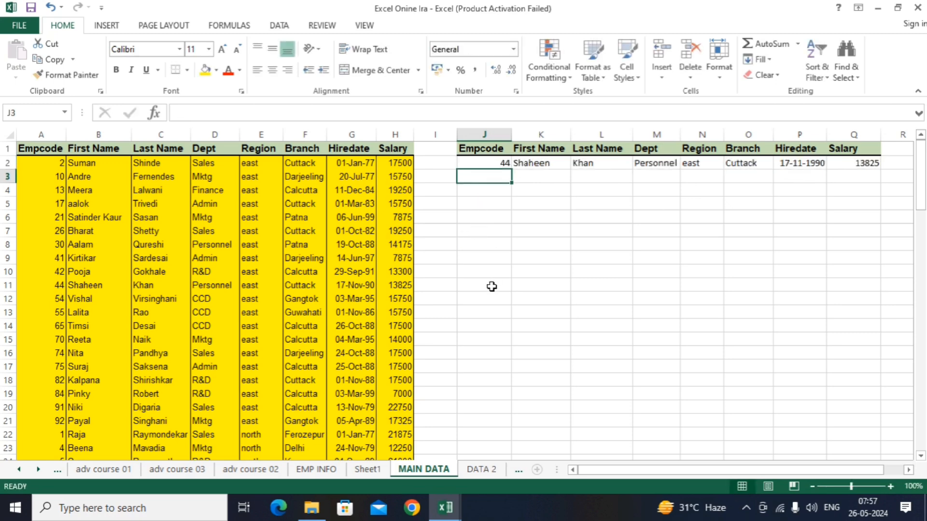
{"action": "left_click_drag", "start_coordinate": [60, 285], "coordinate": [405, 290]}
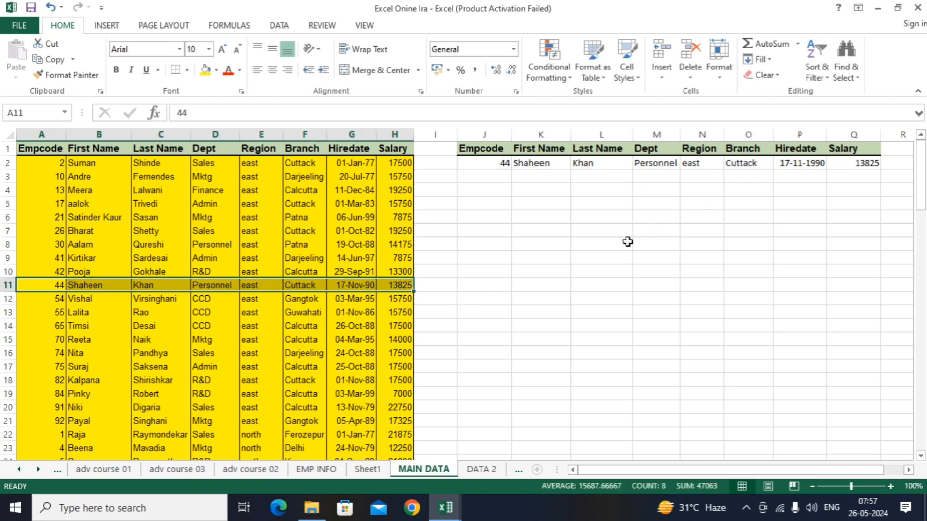
Step: Set the lookup Empcode in J2 to 82 and select its source record A18:H18 to compare the details
{"action": "left_click", "coordinate": [491, 166]}
{"action": "type", "text": "8"}
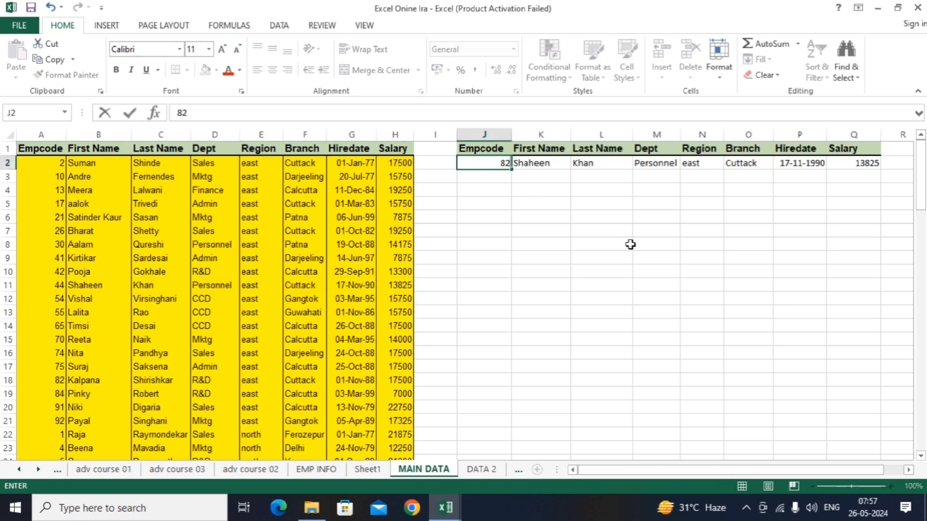
{"action": "type", "text": "2"}
{"action": "key", "text": "Return"}
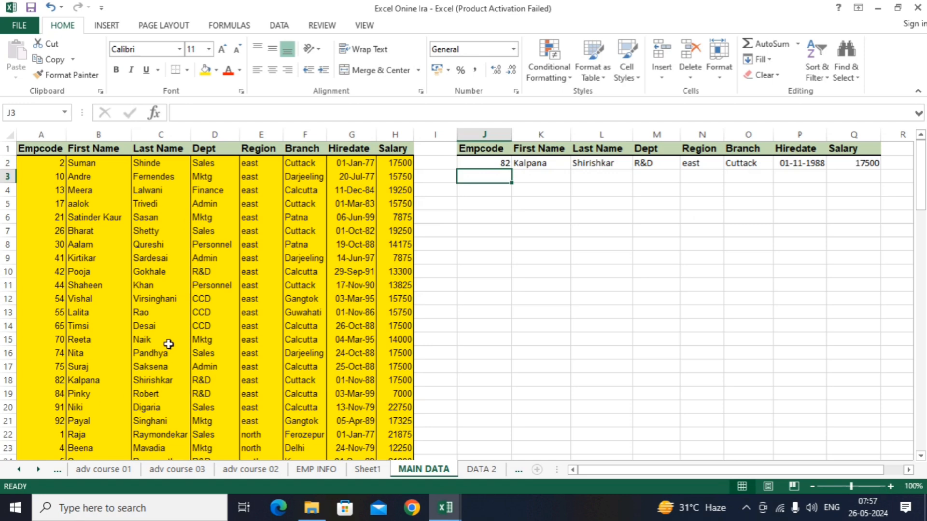
{"action": "left_click_drag", "start_coordinate": [60, 380], "coordinate": [402, 379]}
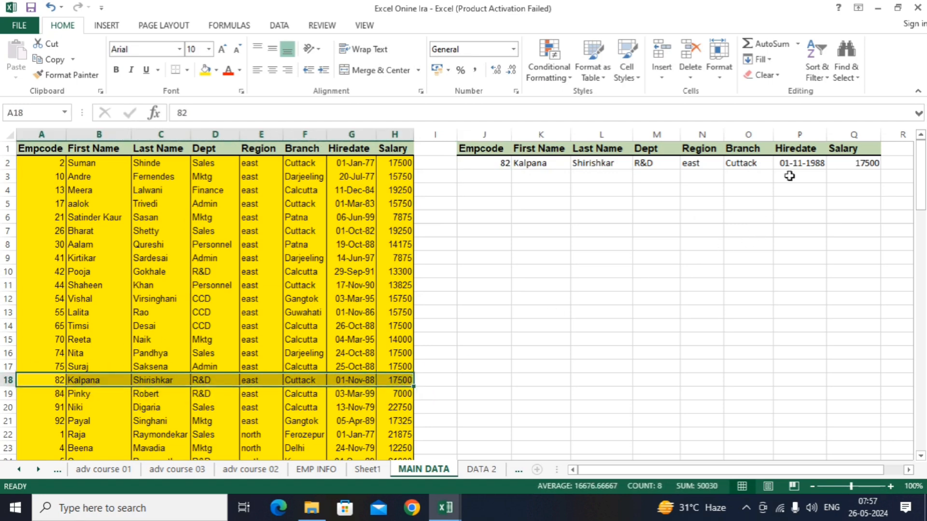
Step: Pick another Empcode from the source data and set the lookup Empcode in J2 to 79
{"action": "left_click", "coordinate": [338, 299]}
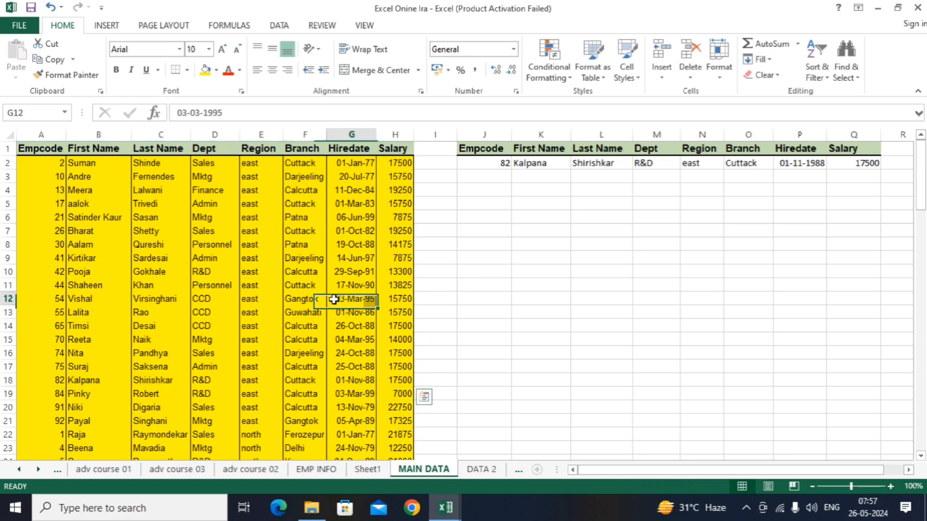
{"action": "scroll", "coordinate": [278, 330], "scroll_direction": "down", "scroll_amount": 2}
{"action": "scroll", "coordinate": [277, 330], "scroll_direction": "down", "scroll_amount": 7}
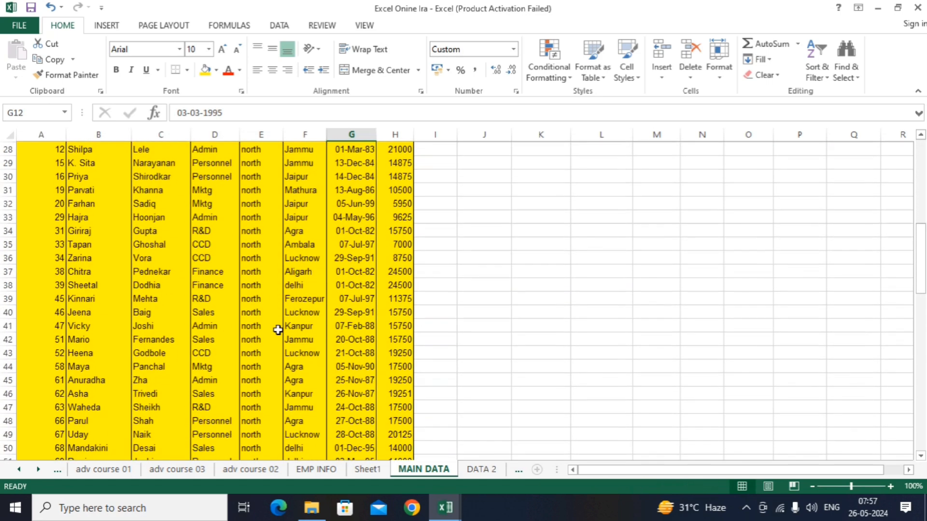
{"action": "scroll", "coordinate": [246, 346], "scroll_direction": "down", "scroll_amount": 3}
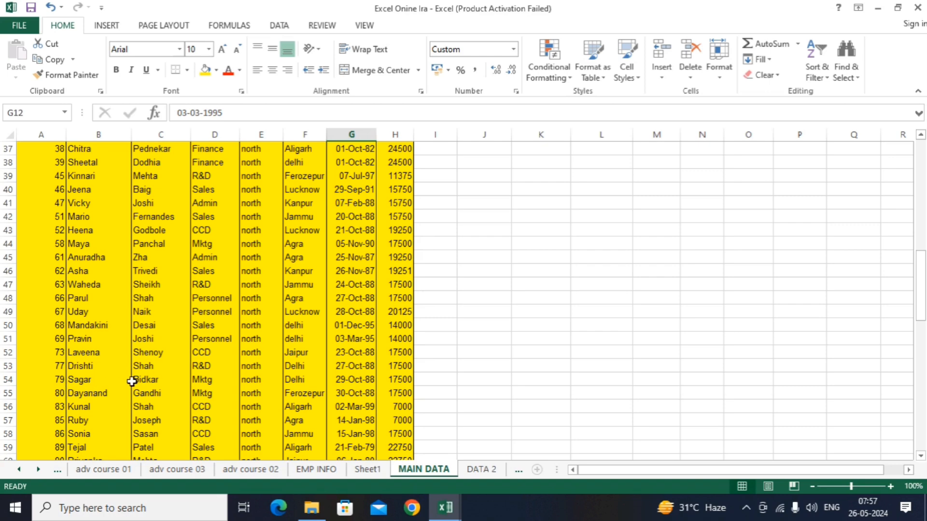
{"action": "scroll", "coordinate": [150, 380], "scroll_direction": "up", "scroll_amount": 12}
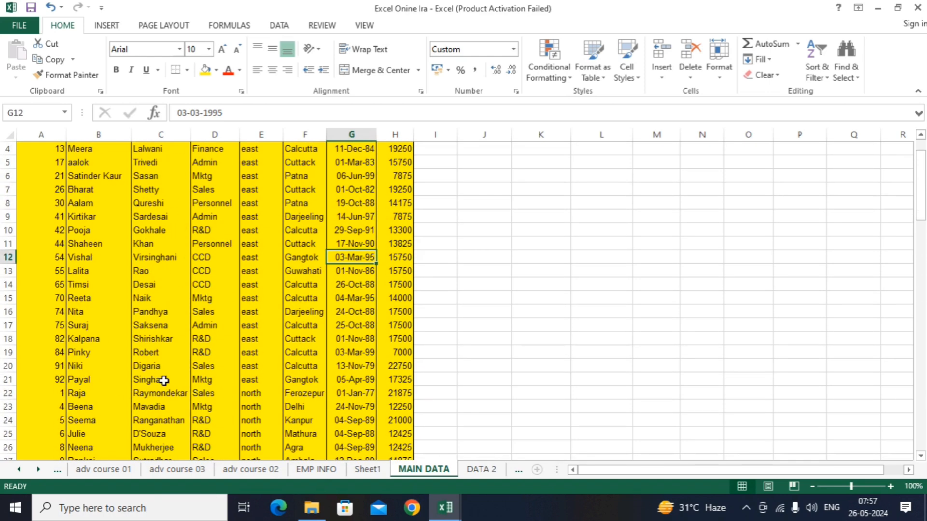
{"action": "left_click", "coordinate": [478, 168]}
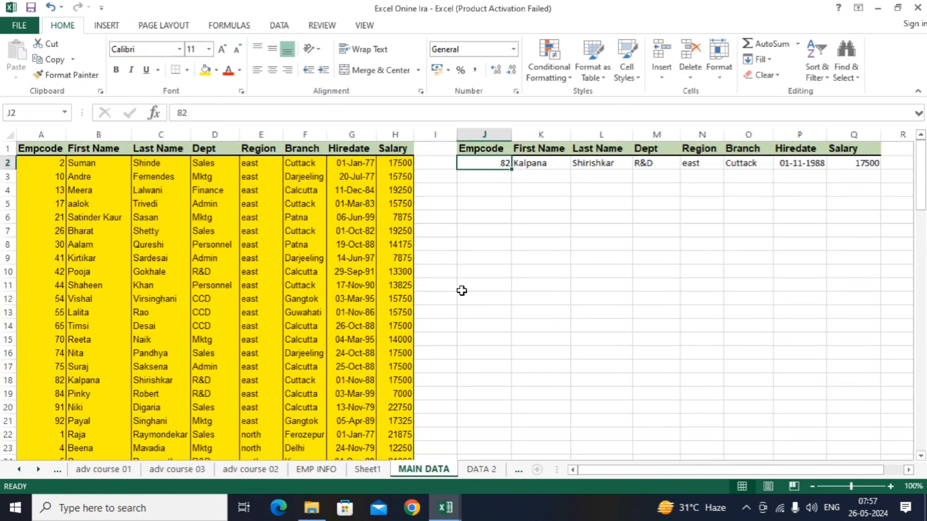
{"action": "type", "text": "79"}
{"action": "key", "text": "Return"}
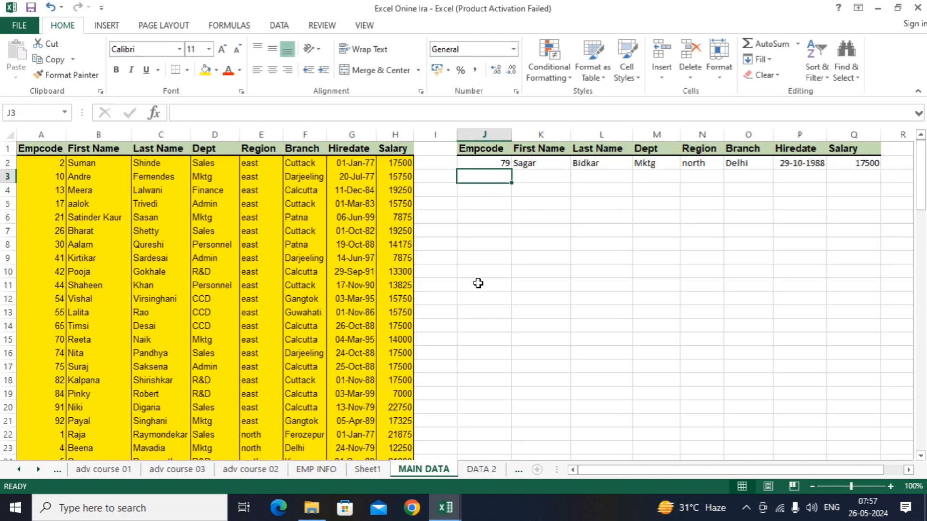
Step: Select the details B54:H54 of the source record for Empcode 79 and compare them with the VLOOKUP row
{"action": "scroll", "coordinate": [213, 362], "scroll_direction": "down", "scroll_amount": 9}
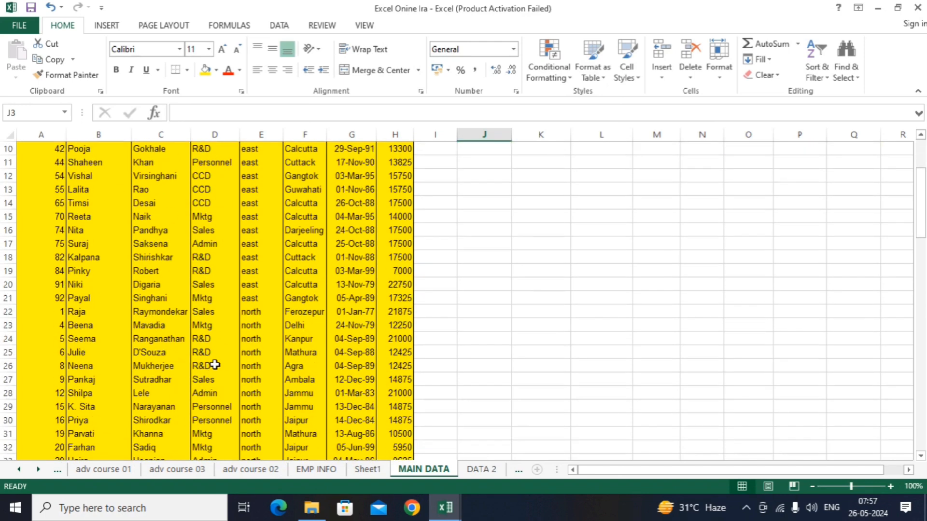
{"action": "scroll", "coordinate": [215, 365], "scroll_direction": "down", "scroll_amount": 2}
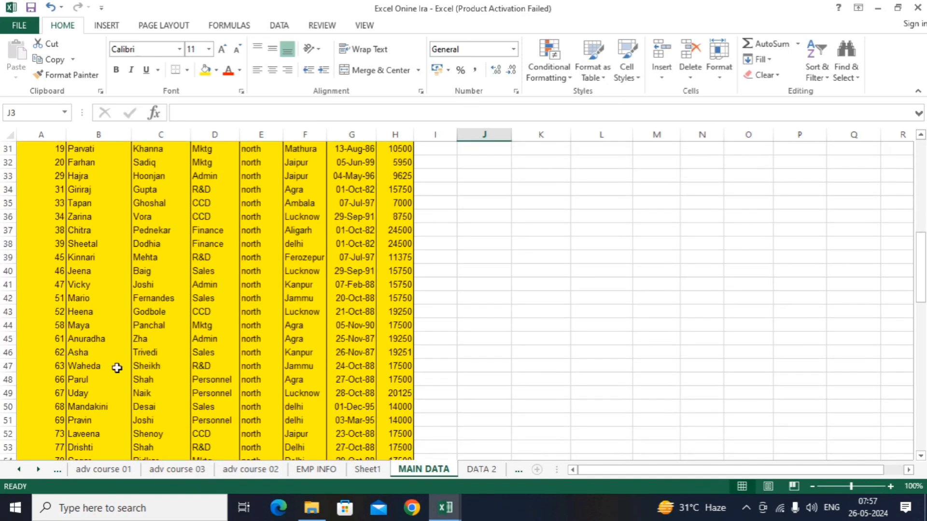
{"action": "left_click", "coordinate": [80, 420]}
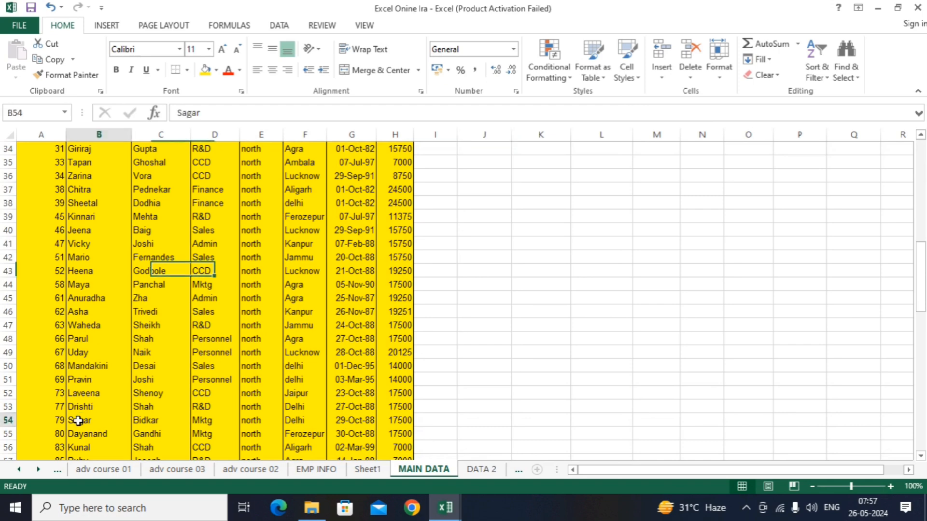
{"action": "key", "text": "ctrl+shift+Right"}
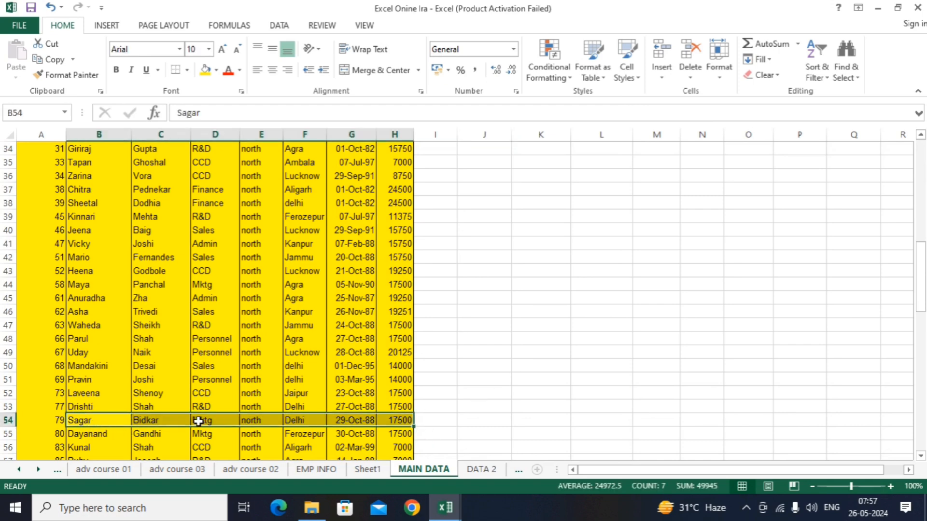
{"action": "scroll", "coordinate": [556, 386], "scroll_direction": "up", "scroll_amount": 3}
{"action": "scroll", "coordinate": [556, 386], "scroll_direction": "up", "scroll_amount": 8}
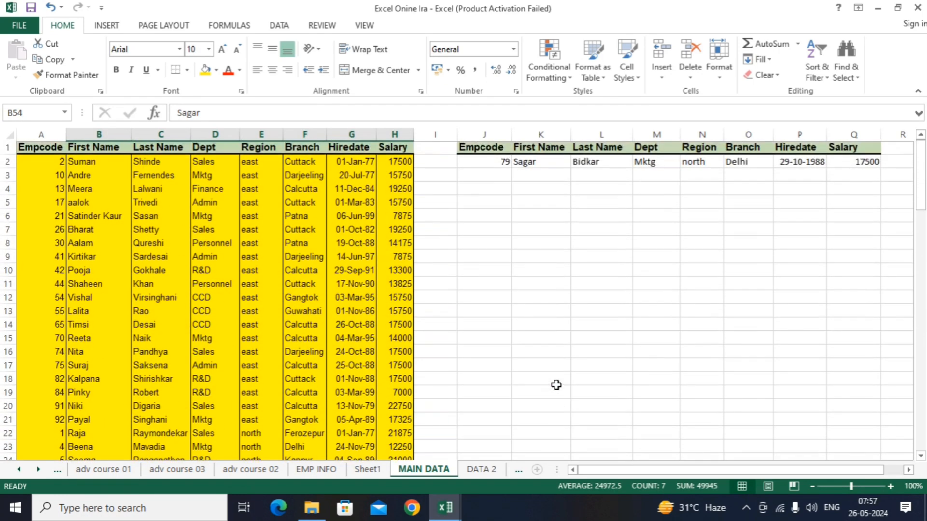